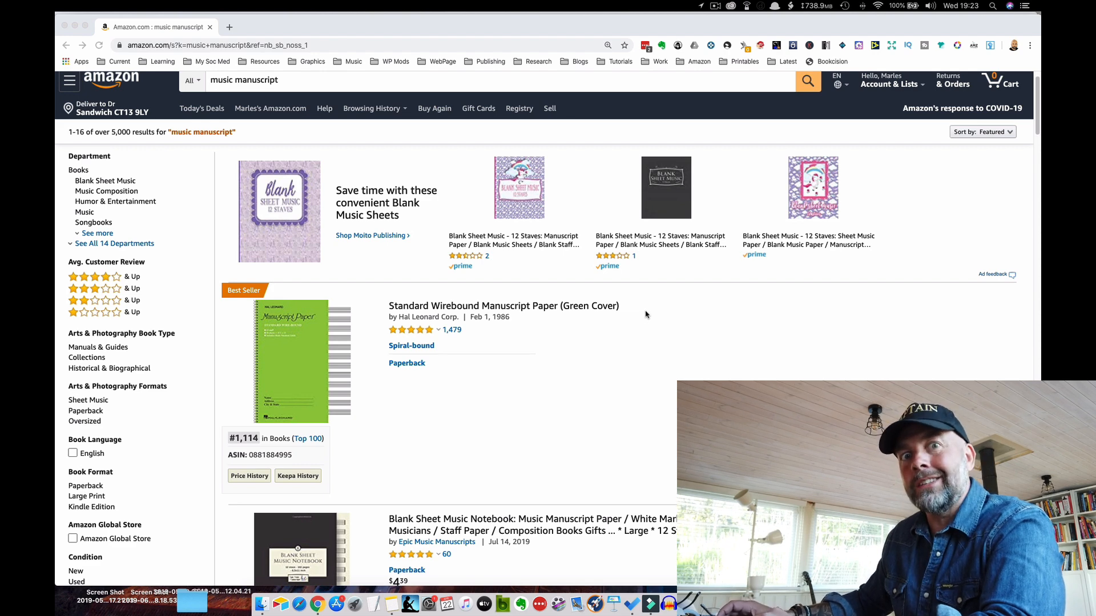
- Browse the Amazon search results for "music manuscript", examining the listed manuscript books and their sales ranks
{"action": "scroll", "coordinate": [646, 314], "scroll_direction": "down", "scroll_amount": 1}
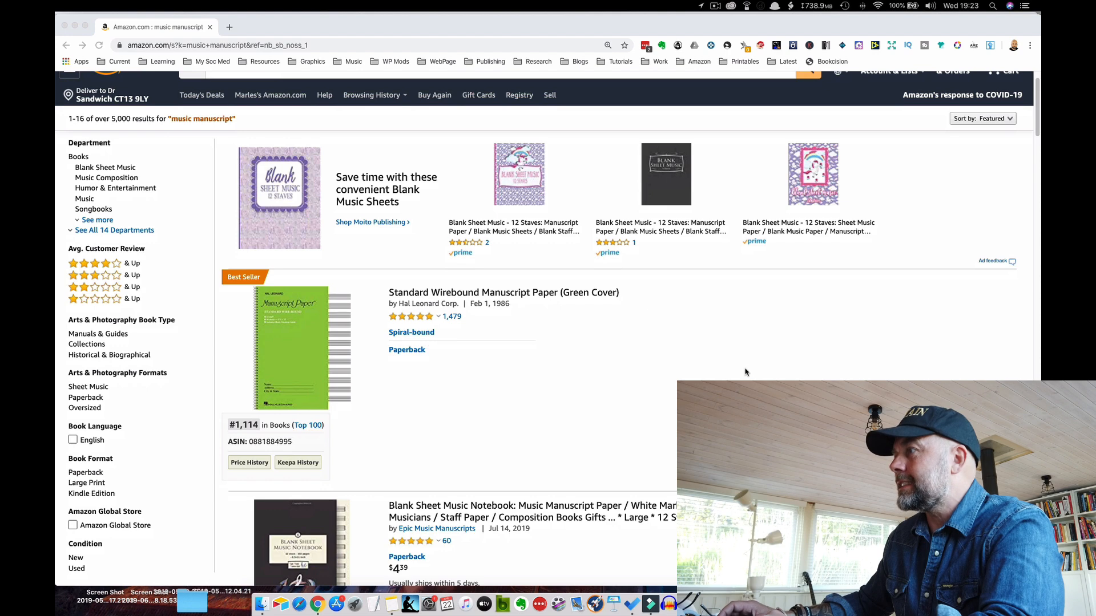
{"action": "scroll", "coordinate": [745, 373], "scroll_direction": "down", "scroll_amount": 3}
{"action": "scroll", "coordinate": [744, 373], "scroll_direction": "down", "scroll_amount": 3}
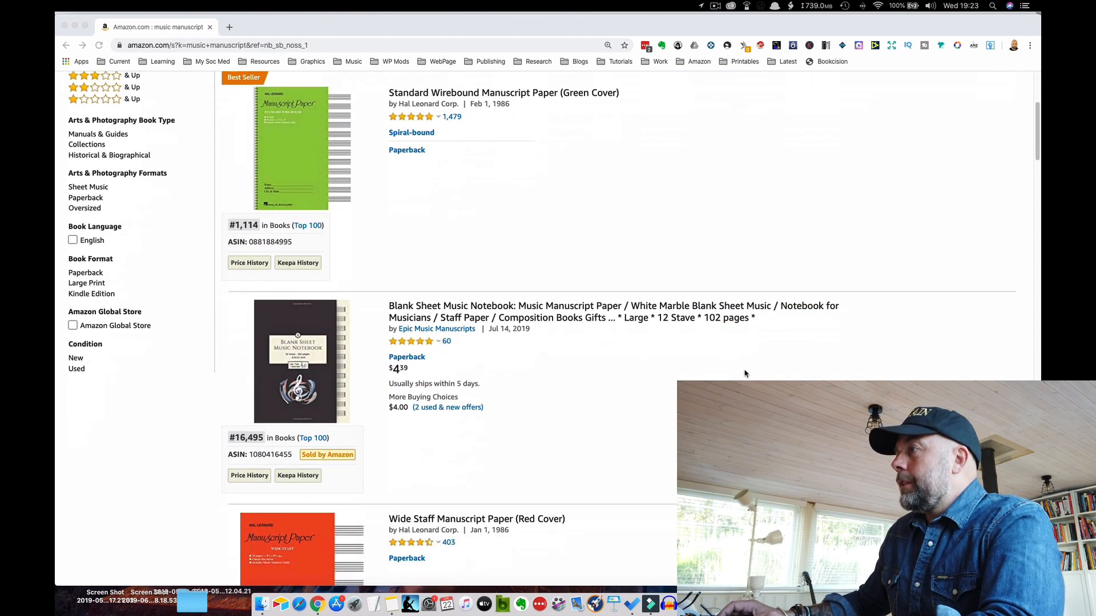
{"action": "scroll", "coordinate": [745, 373], "scroll_direction": "down", "scroll_amount": 1}
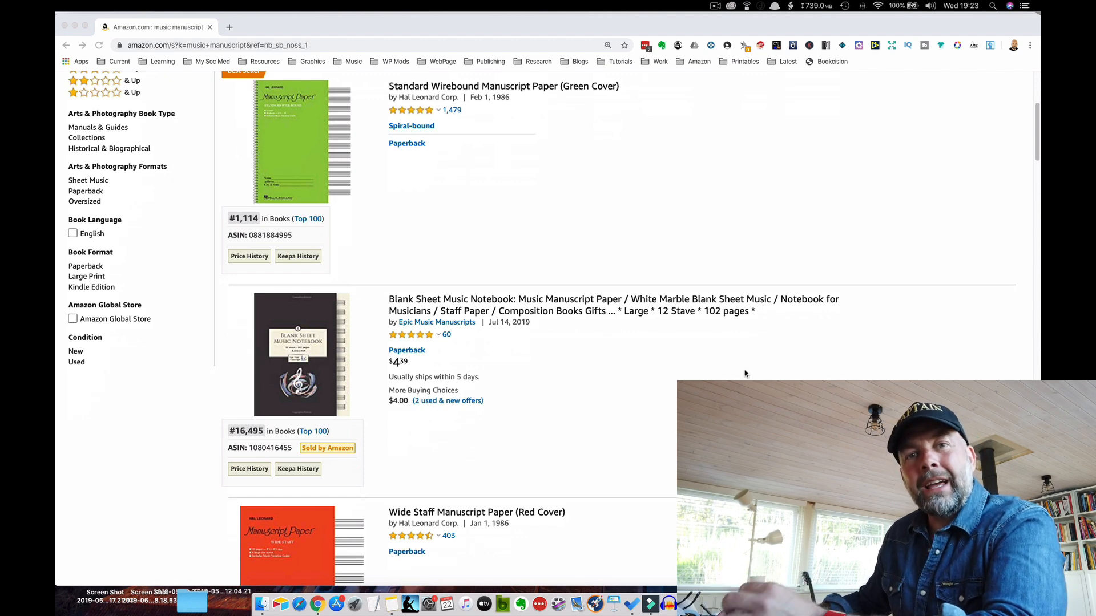
{"action": "scroll", "coordinate": [745, 373], "scroll_direction": "down", "scroll_amount": 2}
{"action": "scroll", "coordinate": [745, 373], "scroll_direction": "down", "scroll_amount": 15}
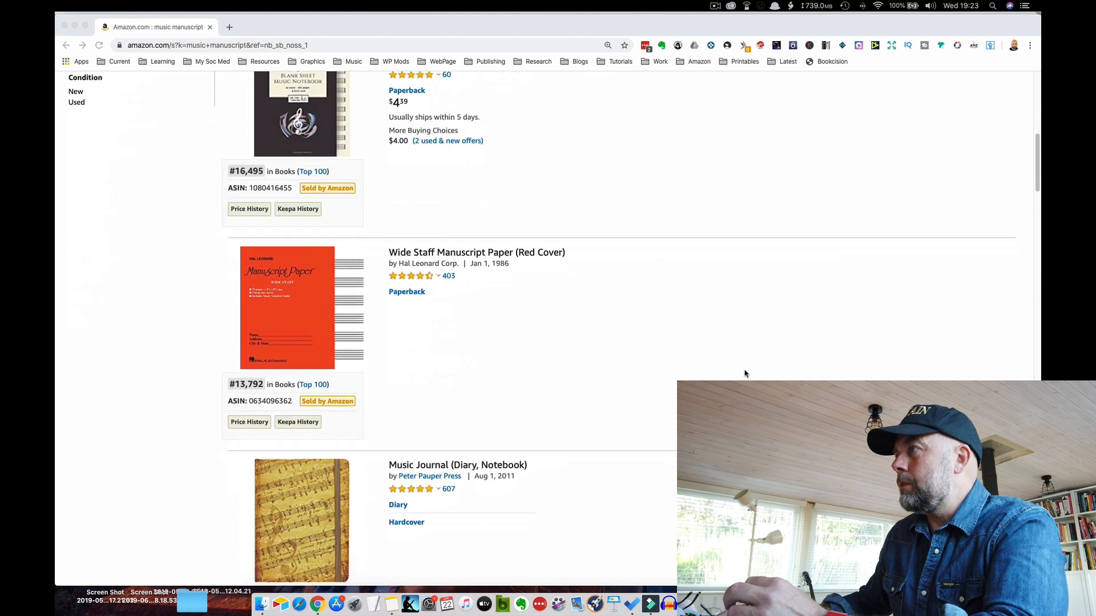
{"action": "scroll", "coordinate": [745, 373], "scroll_direction": "down", "scroll_amount": 10}
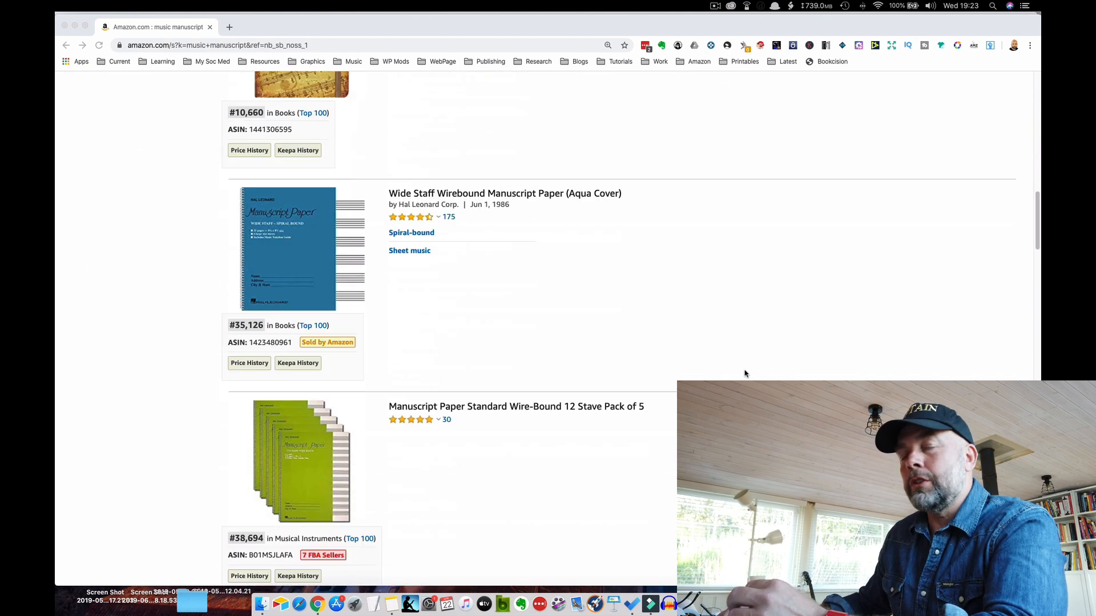
{"action": "scroll", "coordinate": [744, 373], "scroll_direction": "down", "scroll_amount": 3}
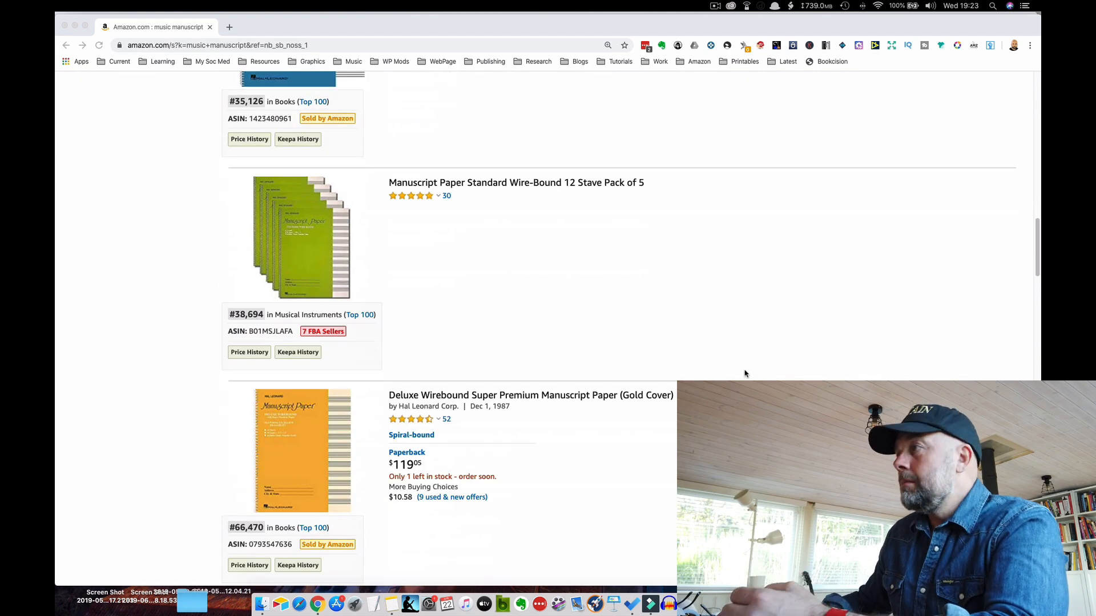
{"action": "scroll", "coordinate": [745, 374], "scroll_direction": "up", "scroll_amount": 20}
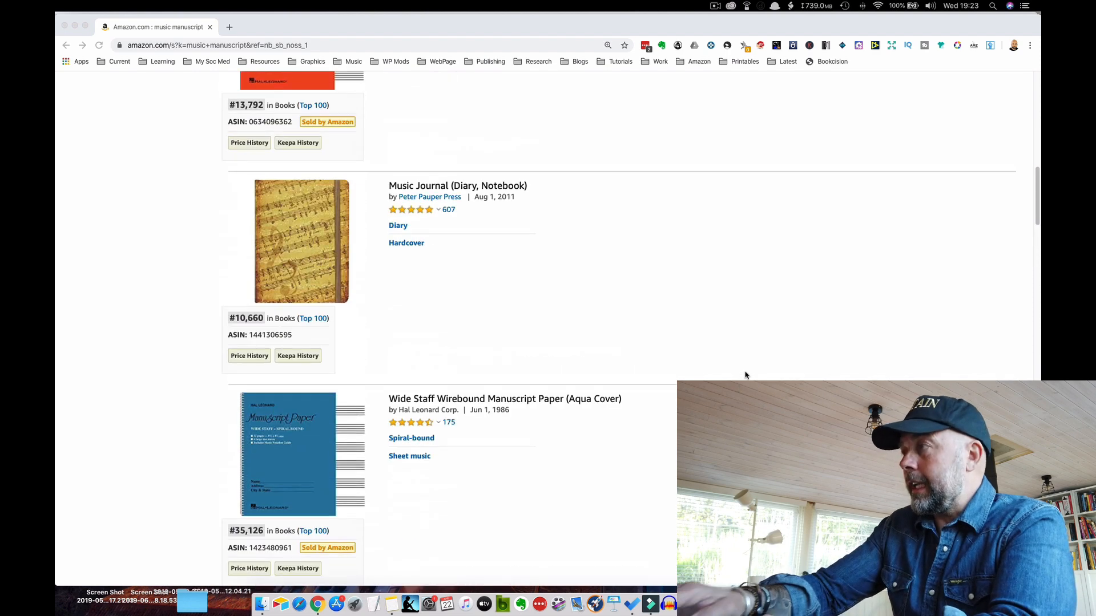
- Check the search suggestions for "music manuscript" and dismiss the suggestion list
{"action": "scroll", "coordinate": [744, 375], "scroll_direction": "up", "scroll_amount": 5}
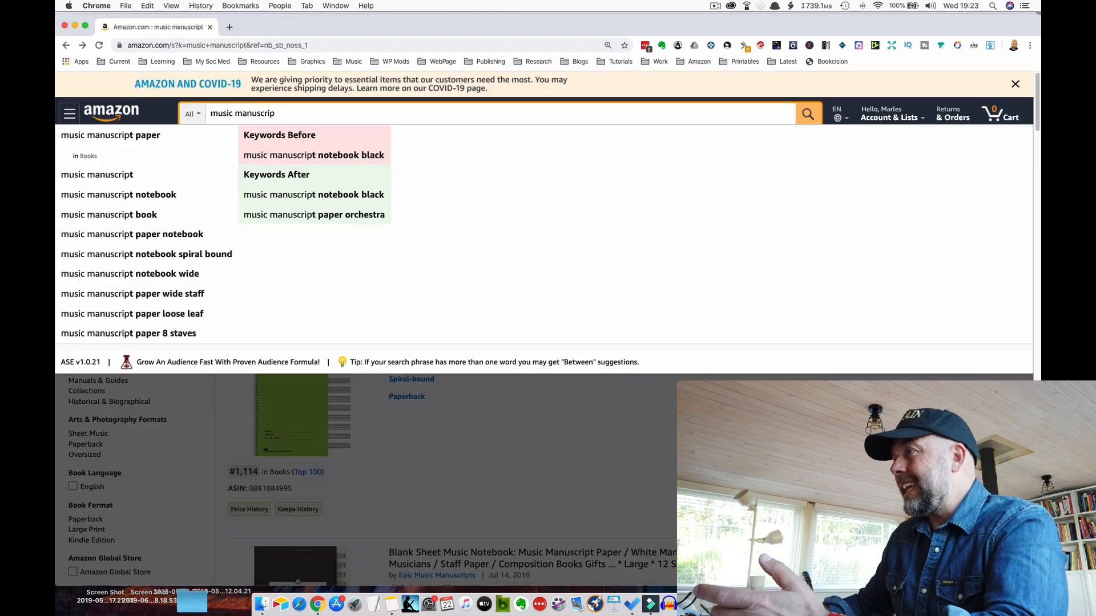
{"action": "type", "text": "t"}
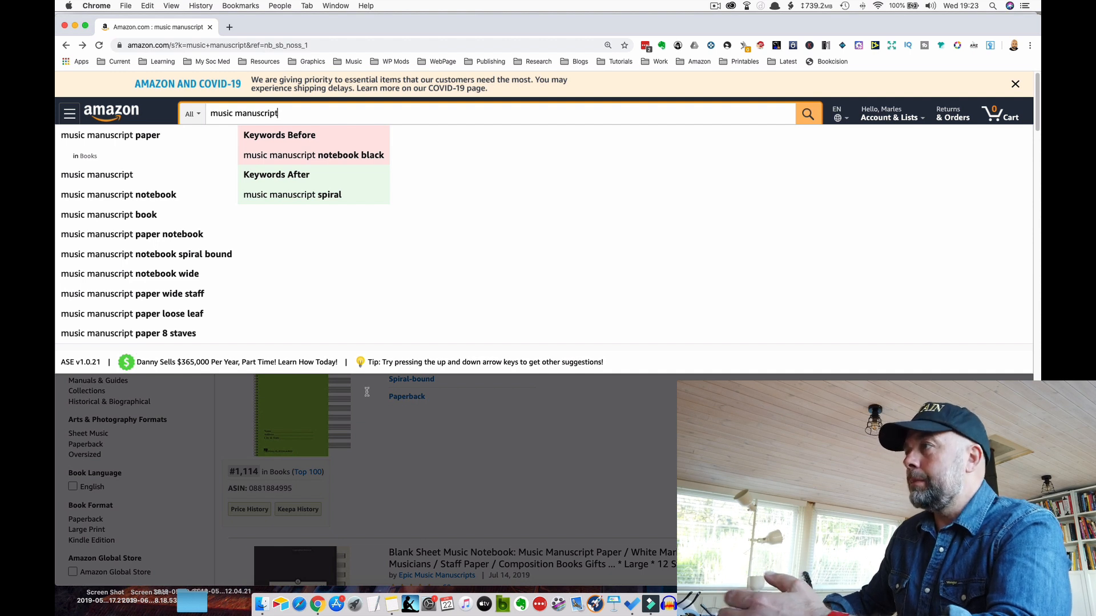
{"action": "left_click", "coordinate": [434, 444]}
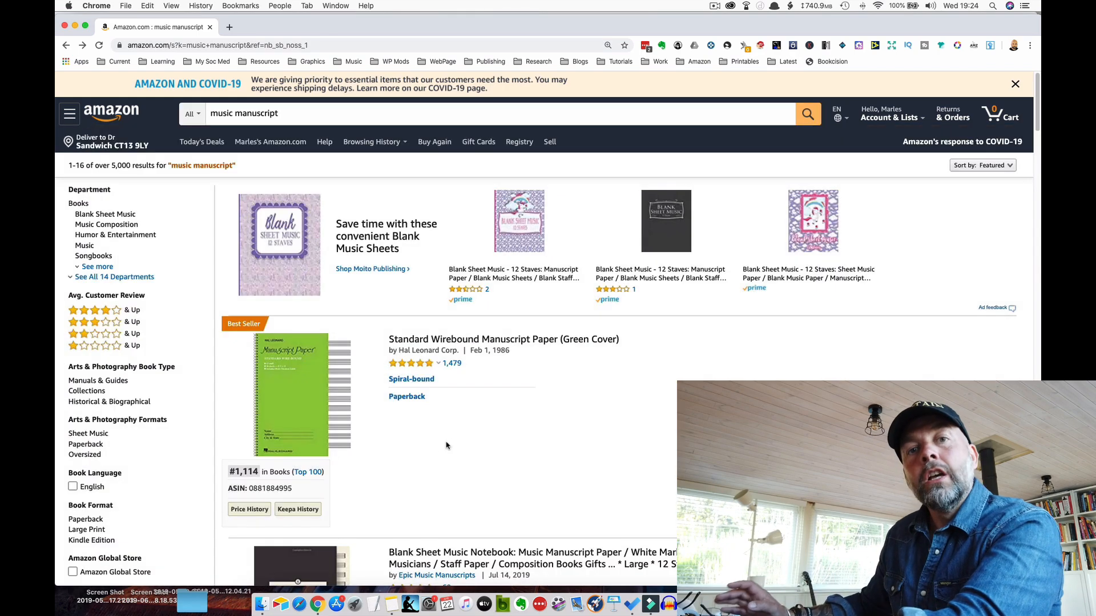
- Switch to Adobe Illustrator and draw a 7.7 in line at a 0° angle with the Line Segment tool
{"action": "key", "text": "ctrl+Up"}
{"action": "left_click", "coordinate": [588, 358]}
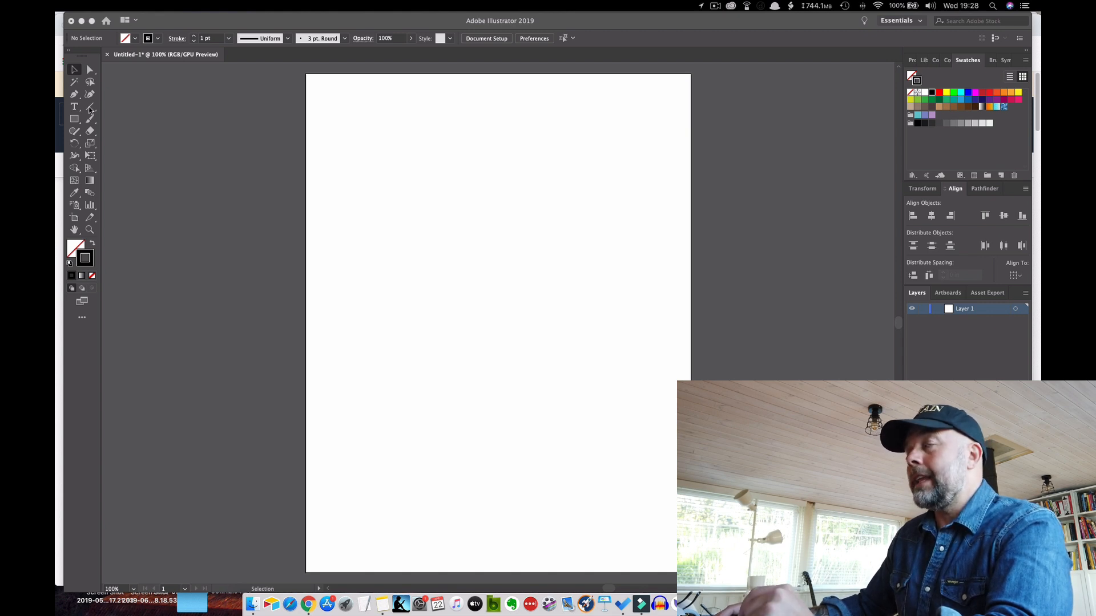
{"action": "left_click", "coordinate": [89, 107]}
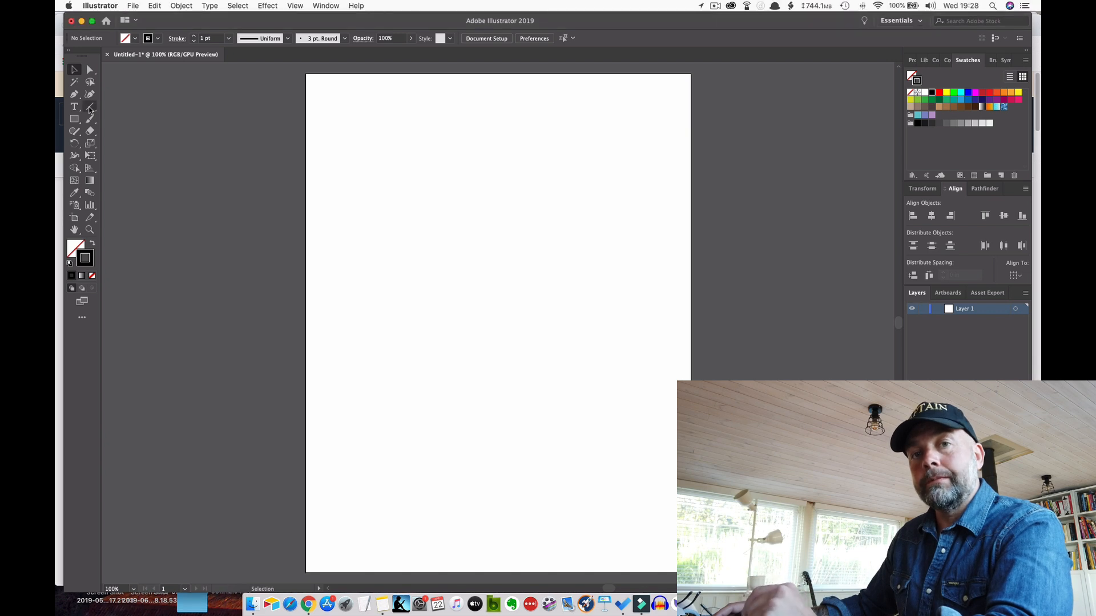
{"action": "left_click", "coordinate": [89, 107]}
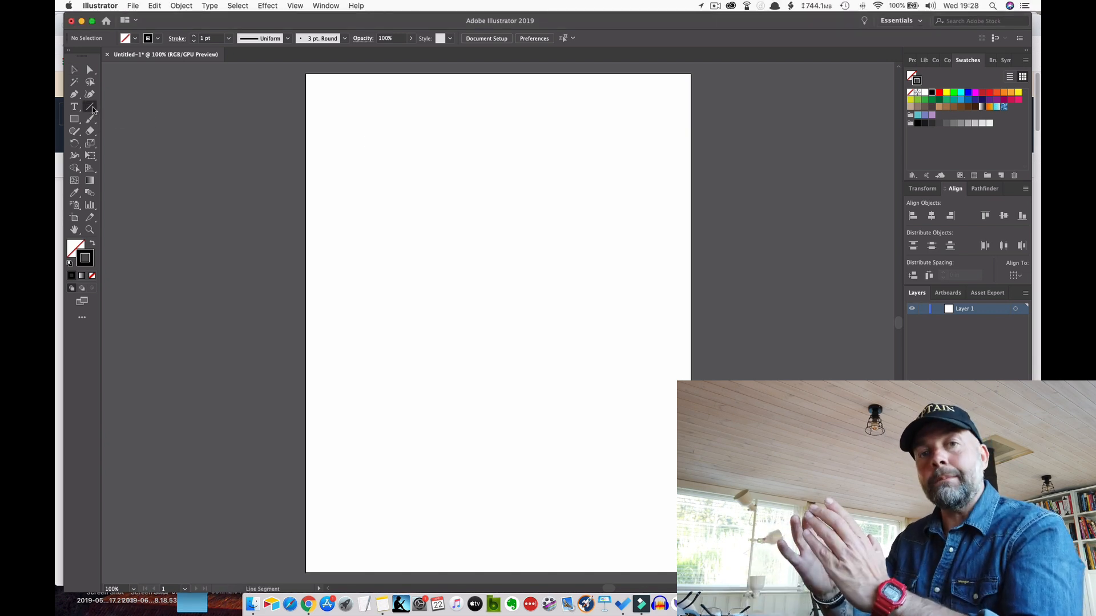
{"action": "left_click", "coordinate": [466, 152]}
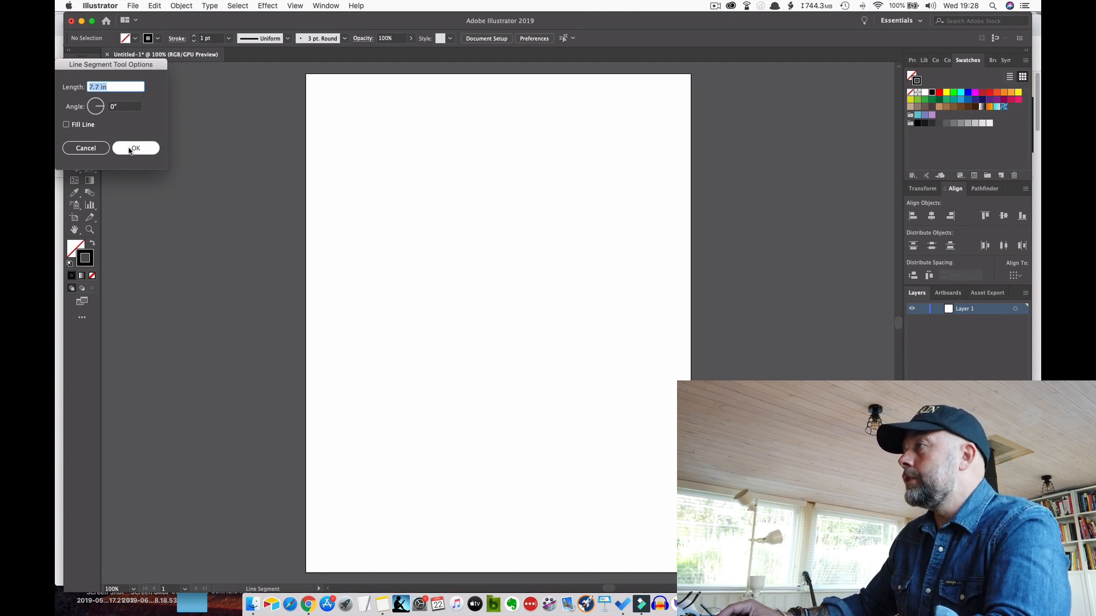
{"action": "left_click", "coordinate": [131, 149]}
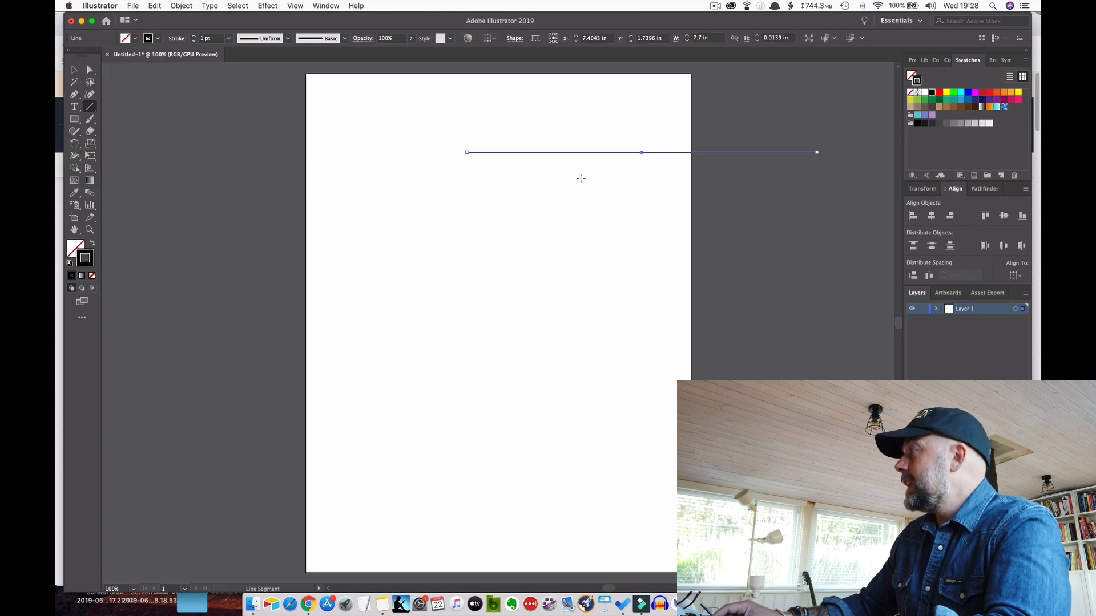
- Move the line so it is horizontally centred on the artboard, about 0.94 in below the upper edge
{"action": "key", "text": "v"}
{"action": "left_click_drag", "start_coordinate": [593, 152], "coordinate": [462, 141]}
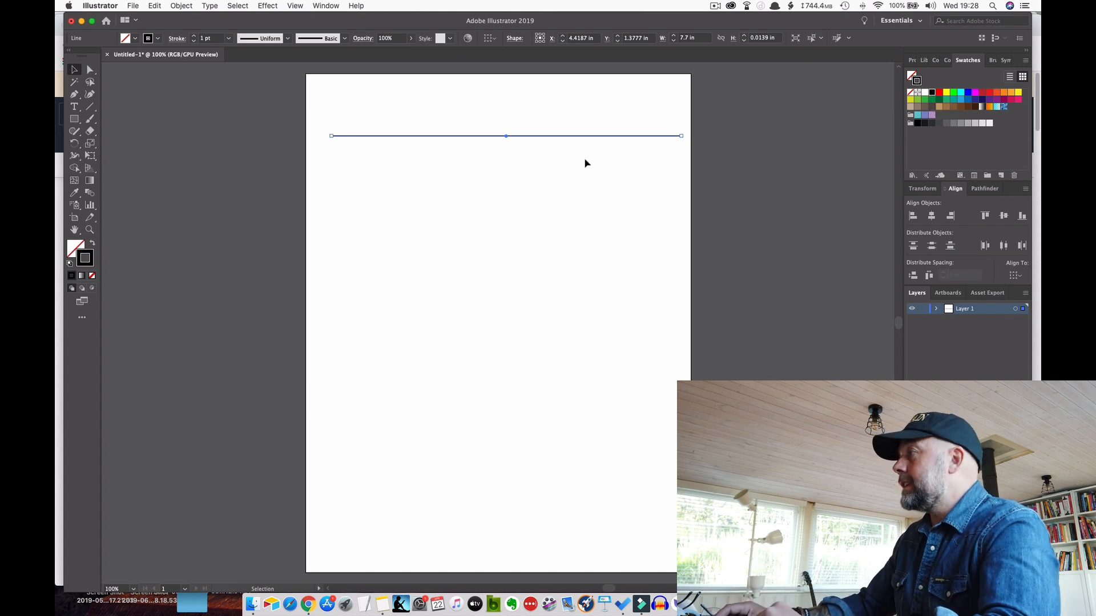
{"action": "left_click_drag", "start_coordinate": [567, 138], "coordinate": [557, 118]}
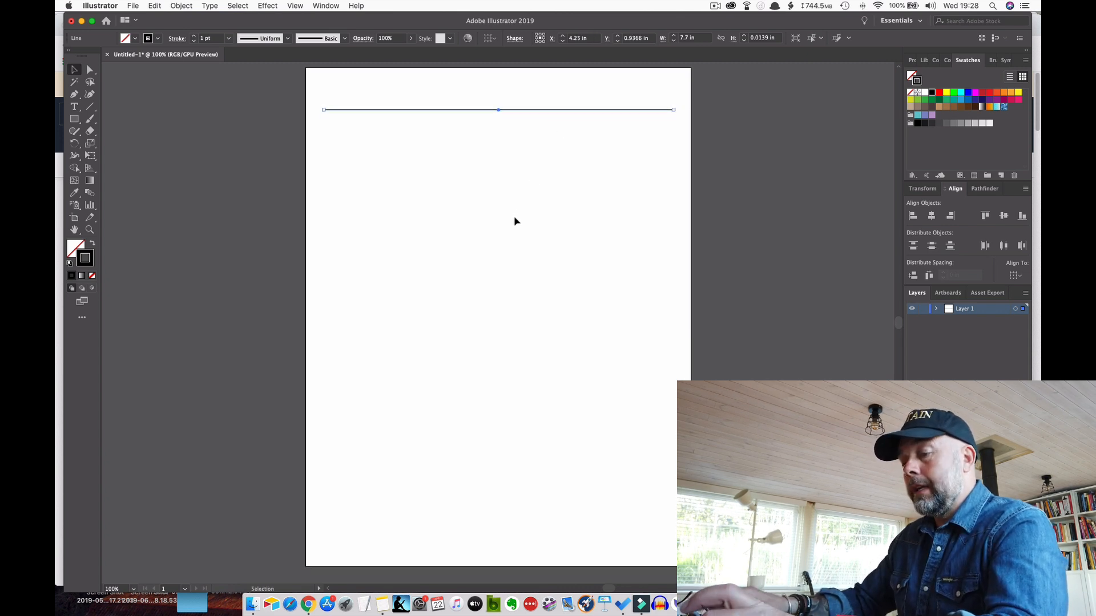
- Duplicate the line downward in small equal nudges to make five closely stacked staff lines, and nudge the lowest one slightly further down
{"action": "scroll", "coordinate": [518, 215], "scroll_direction": "up", "scroll_amount": 2}
{"action": "key", "text": "super+equal"}
{"action": "key", "text": "super+equal"}
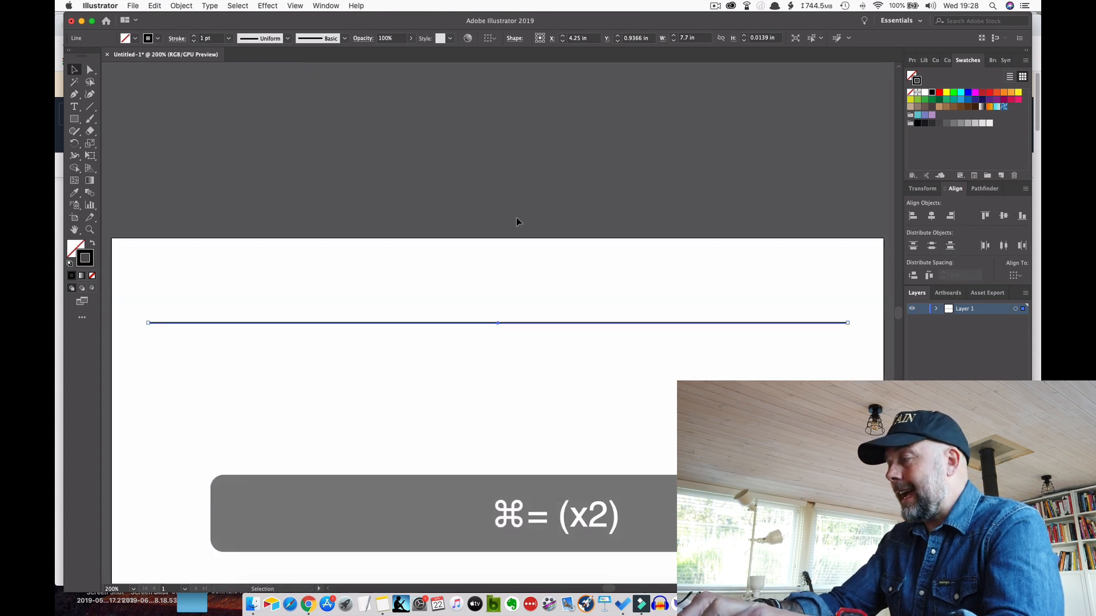
{"action": "scroll", "coordinate": [573, 320], "scroll_direction": "up", "scroll_amount": 1}
{"action": "scroll", "coordinate": [572, 320], "scroll_direction": "down", "scroll_amount": 3}
{"action": "key", "text": "alt+Down"}
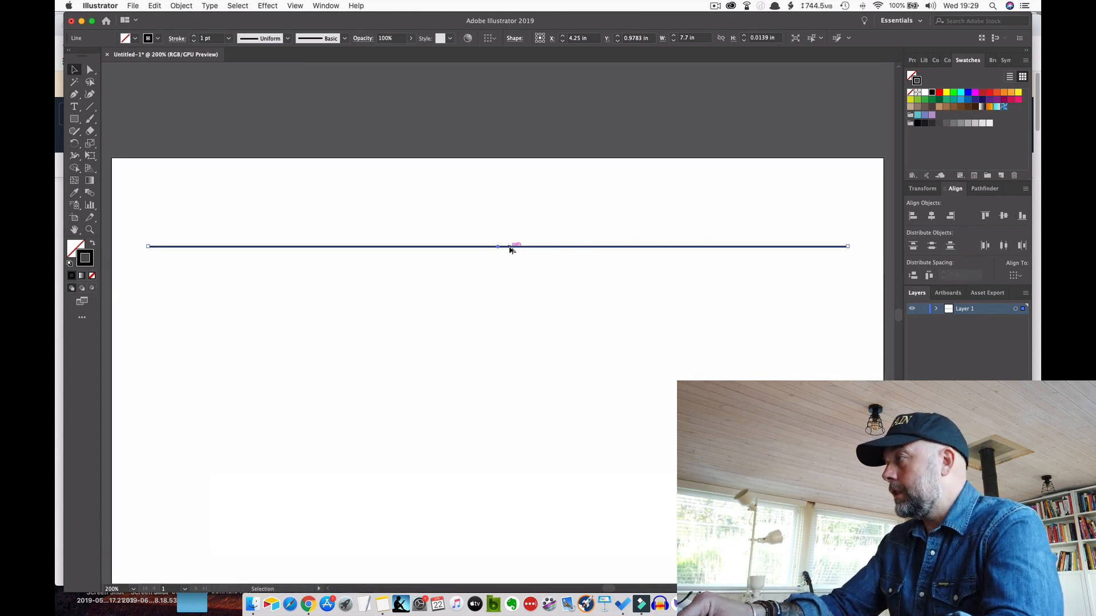
{"action": "key", "text": "Down"}
{"action": "key", "text": "Down"}
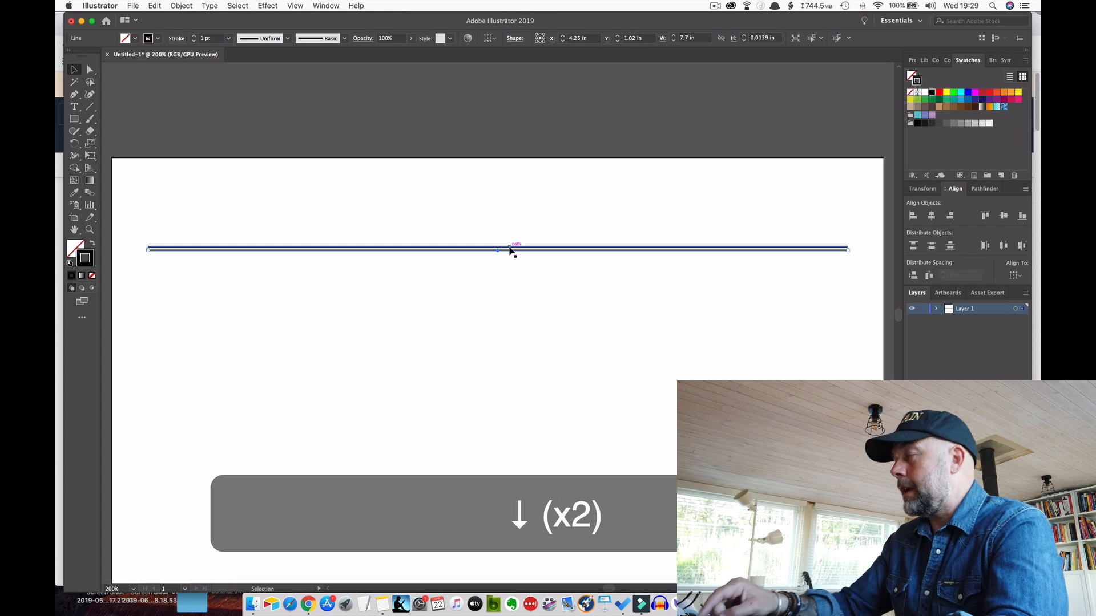
{"action": "key", "text": "Down"}
{"action": "key", "text": "alt+Down"}
{"action": "key", "text": "Down"}
{"action": "key", "text": "Down"}
{"action": "key", "text": "alt+Down"}
{"action": "key", "text": "Down"}
{"action": "key", "text": "Down"}
{"action": "key", "text": "alt+Down"}
{"action": "key", "text": "Down"}
{"action": "key", "text": "Down"}
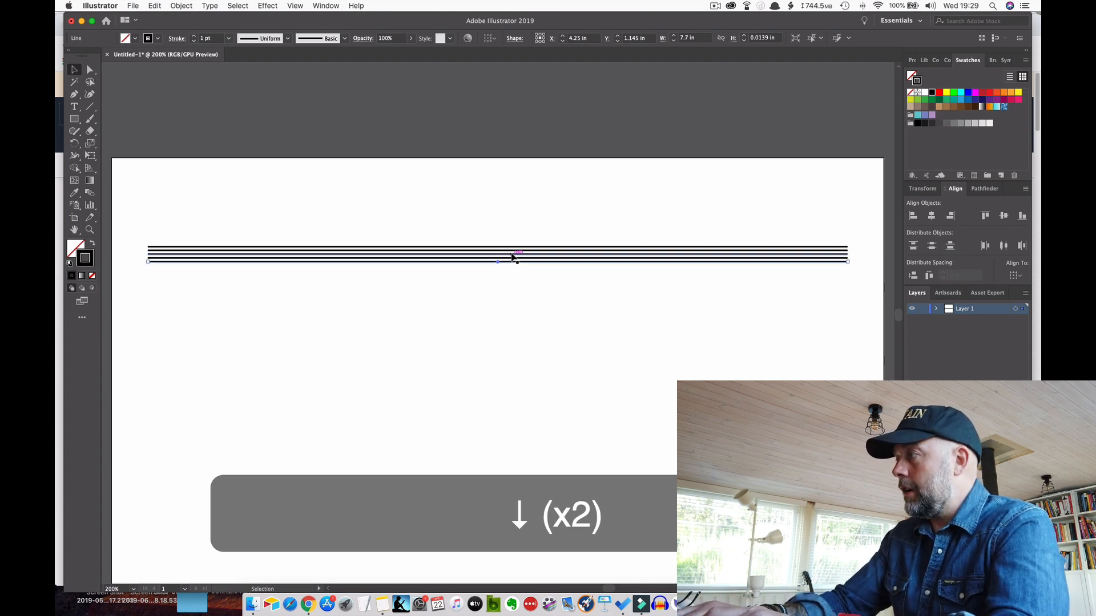
{"action": "key", "text": "Down"}
{"action": "key", "text": "Down"}
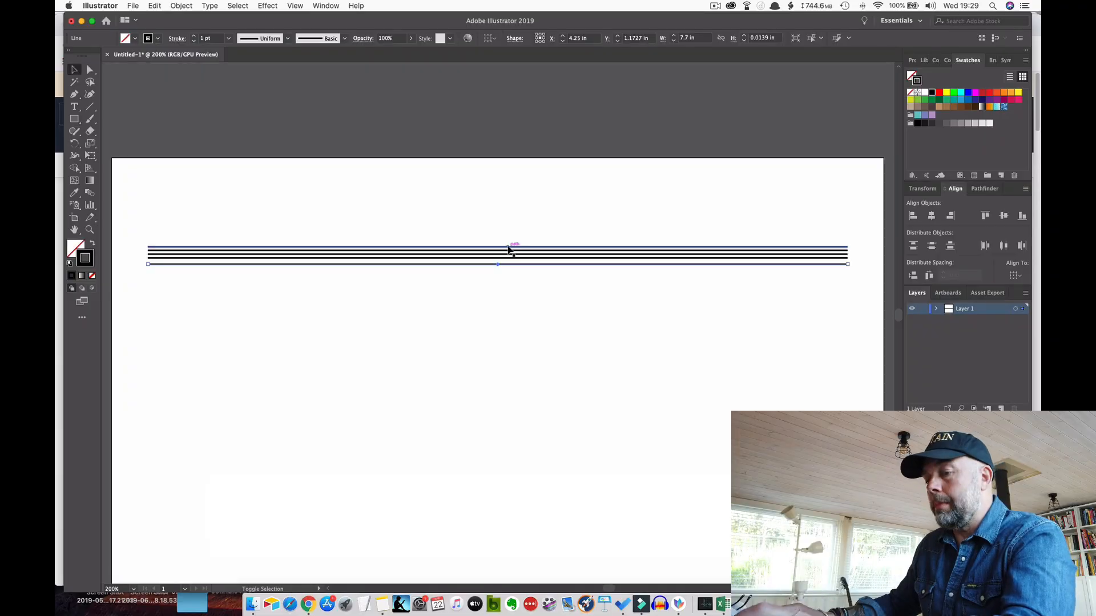
- Select the top and bottom staff lines together and set their combined height to 0.32 in
{"action": "left_click", "coordinate": [508, 250], "text": "shift"}
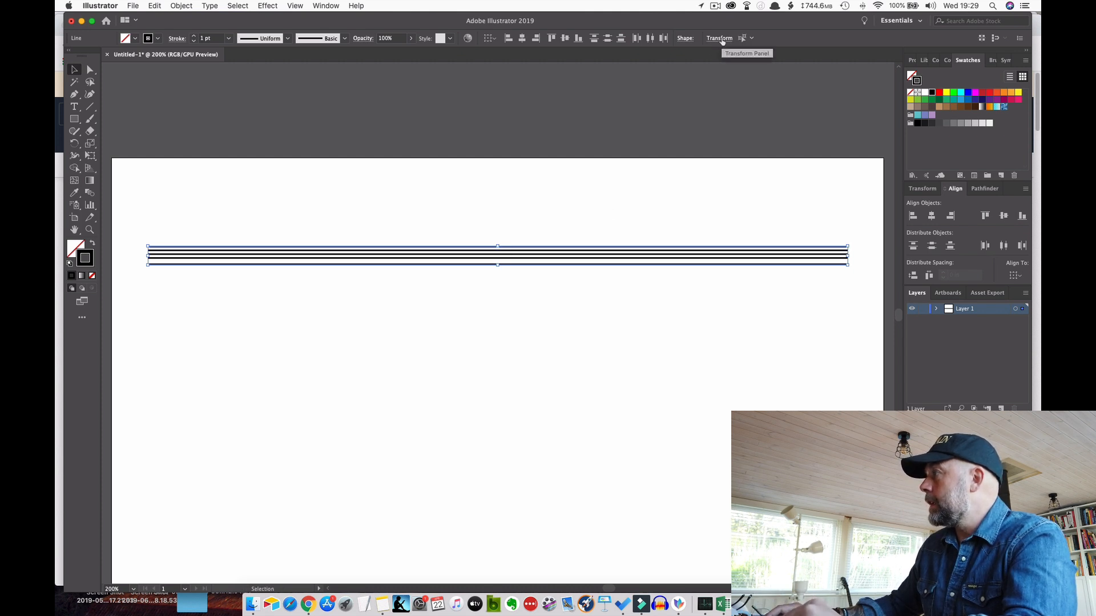
{"action": "left_click", "coordinate": [719, 39]}
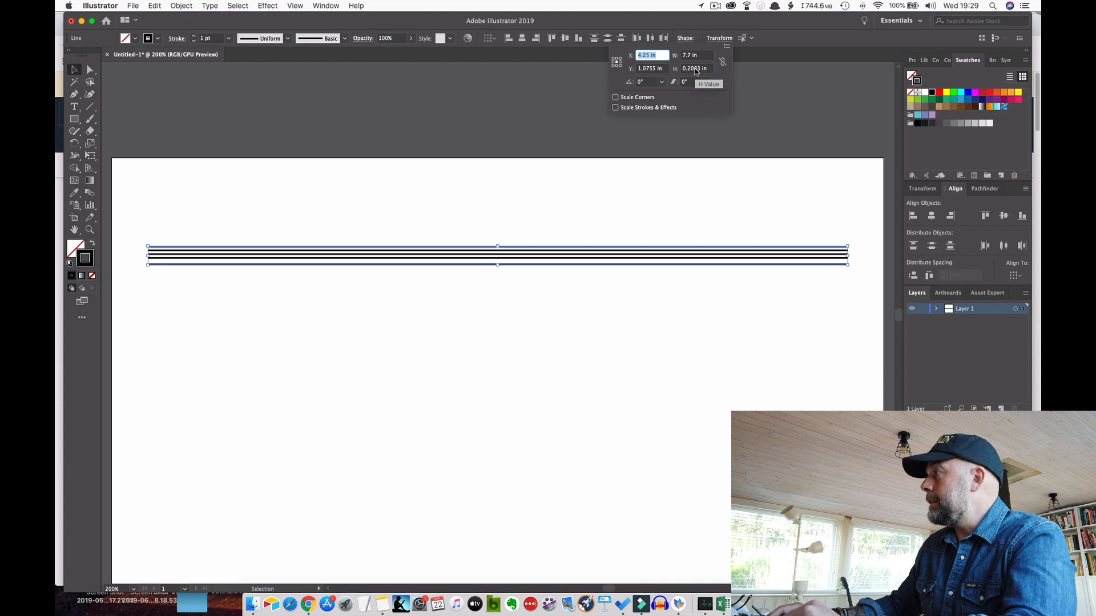
{"action": "left_click", "coordinate": [696, 70]}
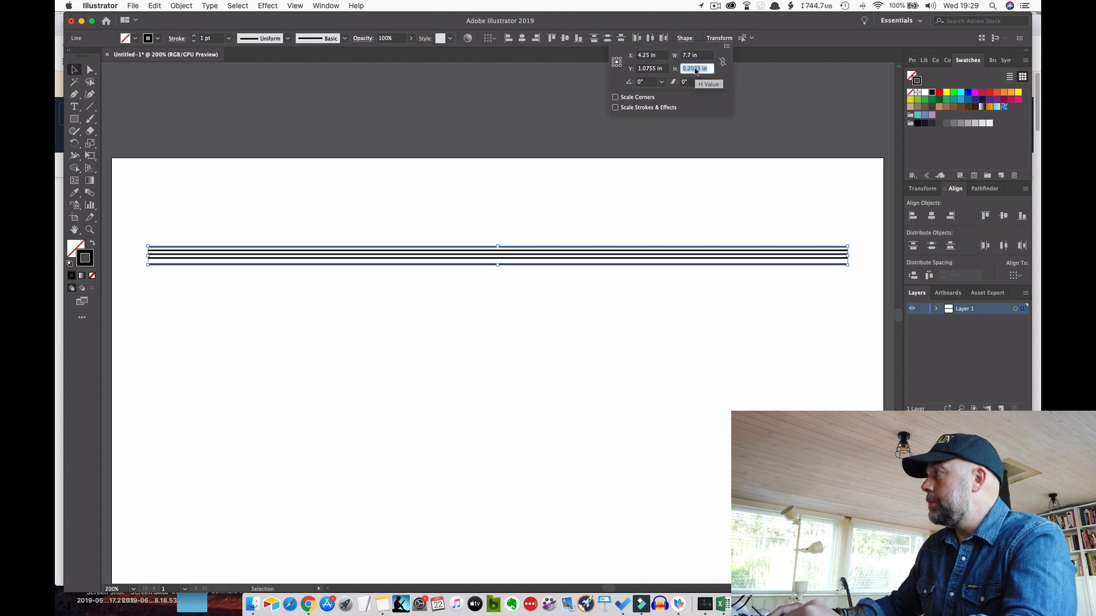
{"action": "type", "text": "0.32"}
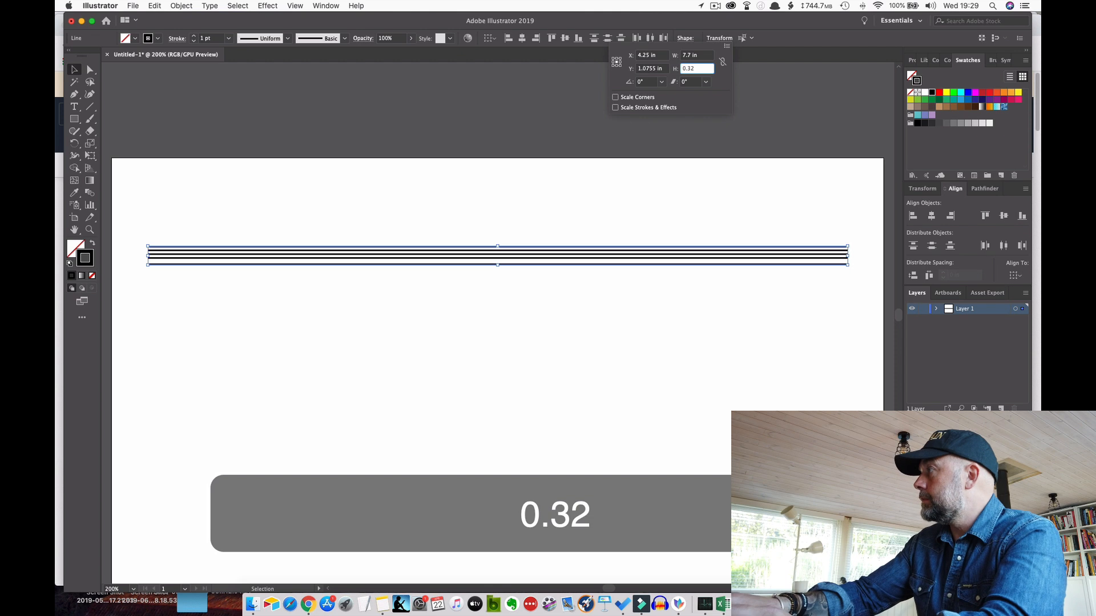
{"action": "key", "text": "Return"}
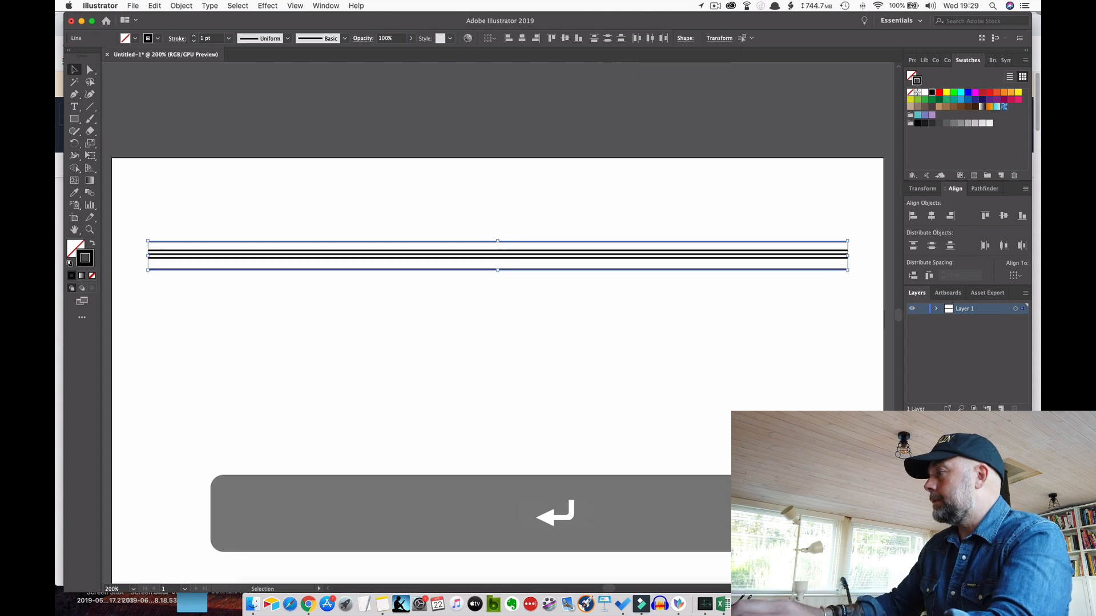
- Select all five staff lines and distribute them evenly by vertical centre, aligned to the selection
{"action": "left_click", "coordinate": [573, 221]}
{"action": "left_click_drag", "start_coordinate": [573, 220], "coordinate": [577, 303]}
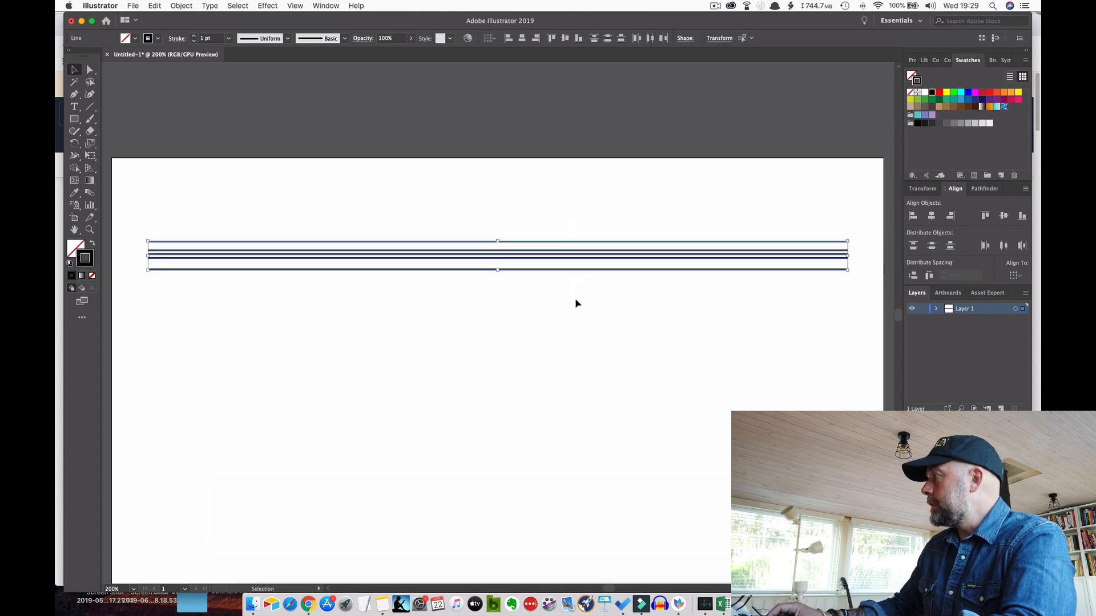
{"action": "left_click", "coordinate": [1016, 277]}
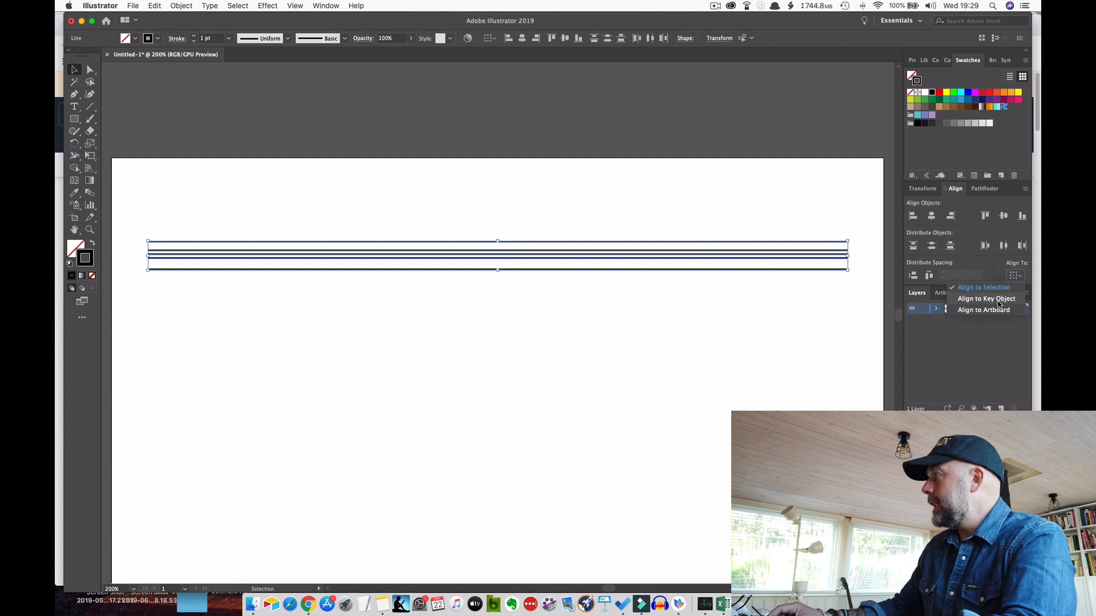
{"action": "left_click", "coordinate": [940, 256]}
{"action": "left_click", "coordinate": [932, 250]}
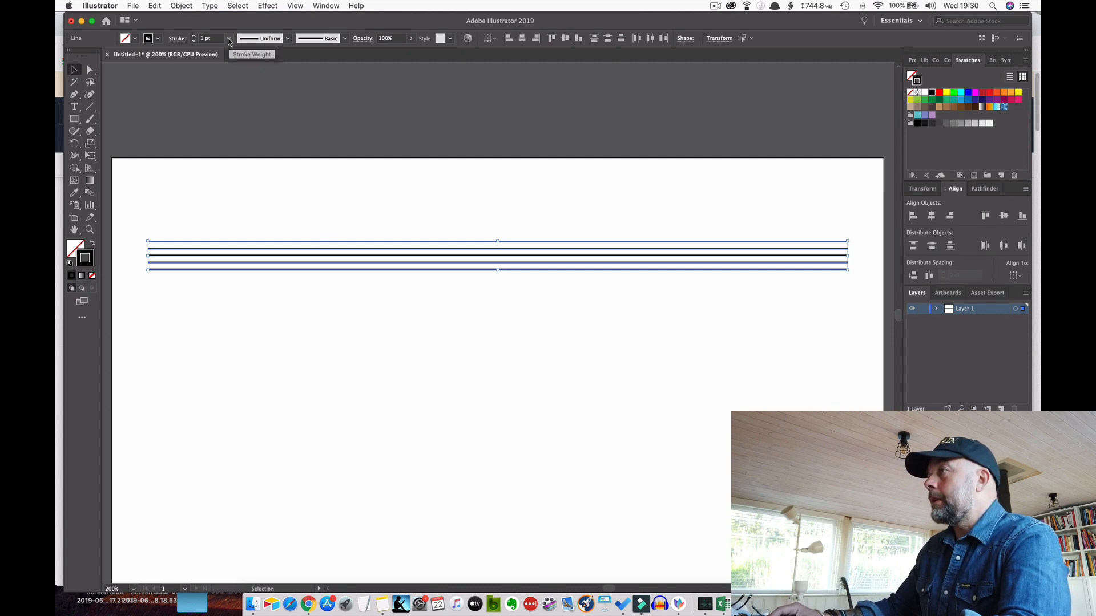
- Give the five staff lines a mid-grey stroke with a weight of 0.5 pt
{"action": "left_click", "coordinate": [954, 124]}
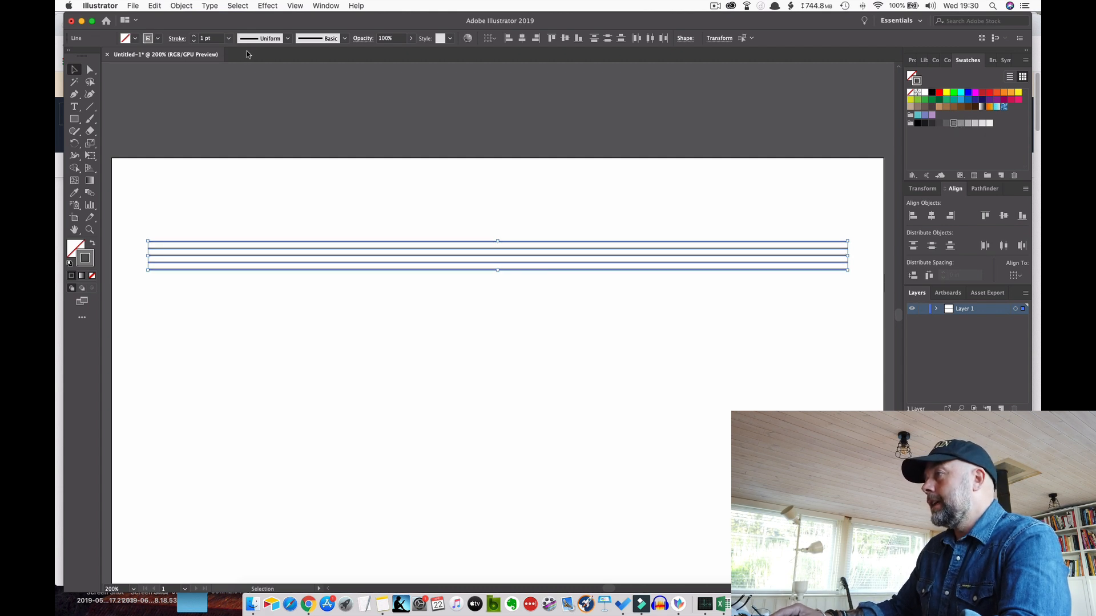
{"action": "left_click", "coordinate": [228, 38]}
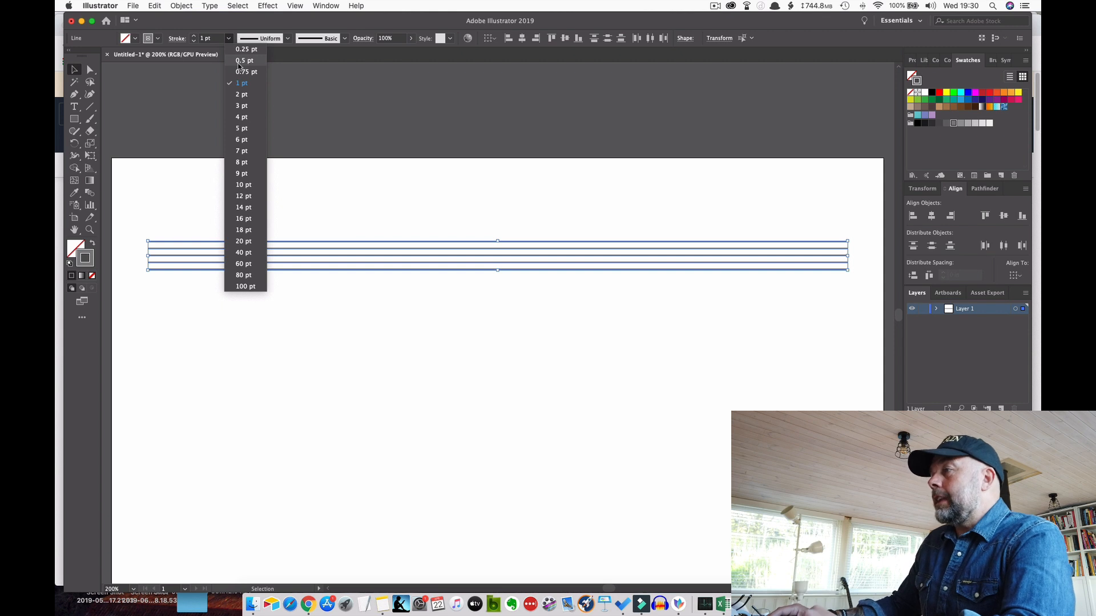
{"action": "left_click", "coordinate": [244, 61]}
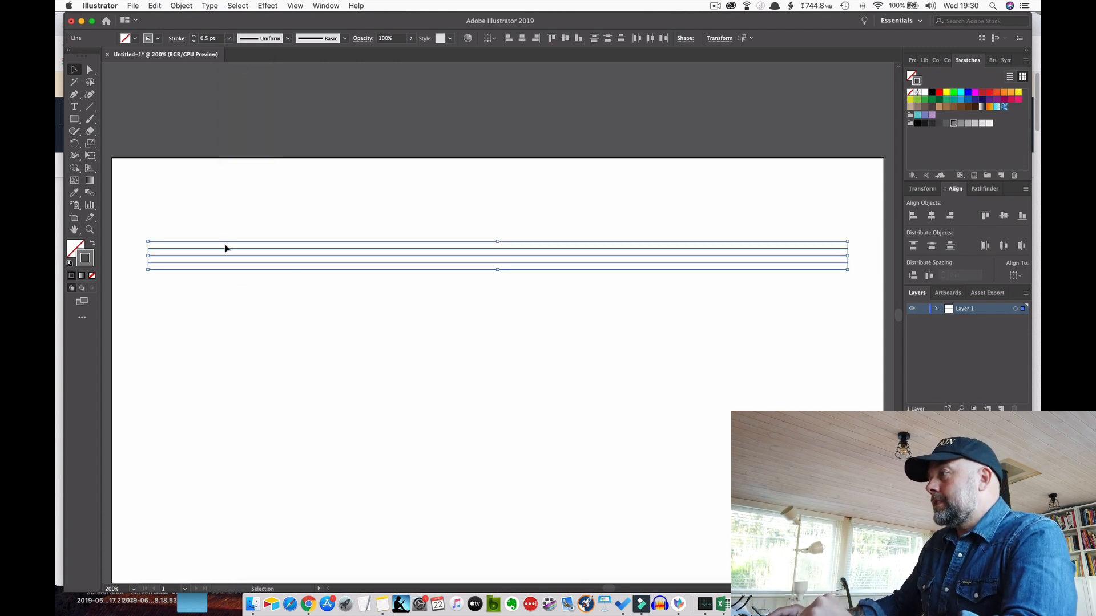
{"action": "scroll", "coordinate": [225, 248], "scroll_direction": "left", "scroll_amount": 1}
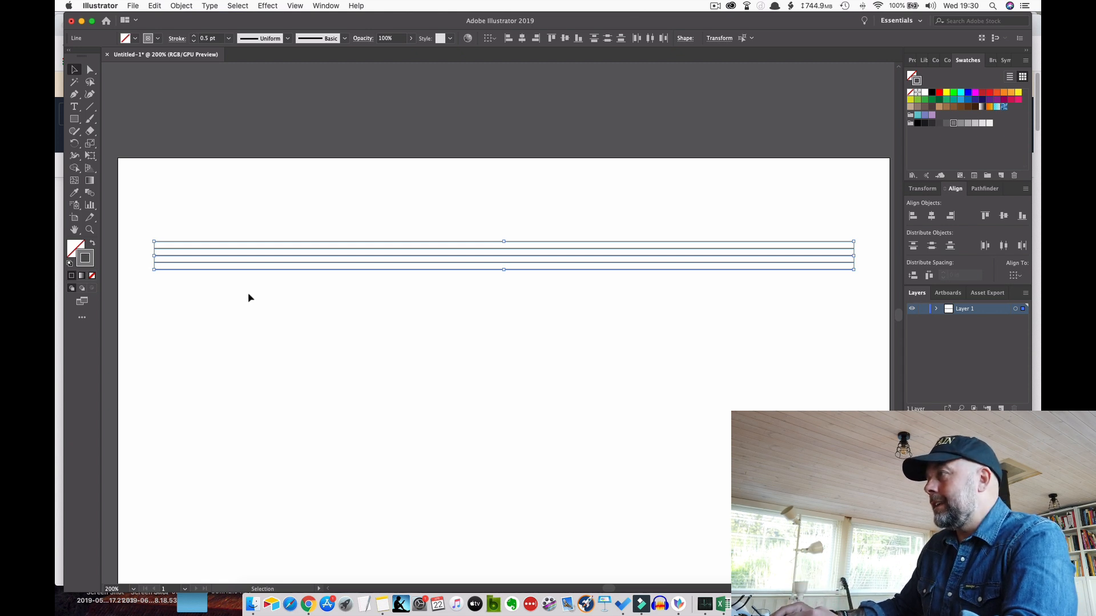
{"action": "scroll", "coordinate": [248, 297], "scroll_direction": "left", "scroll_amount": 15}
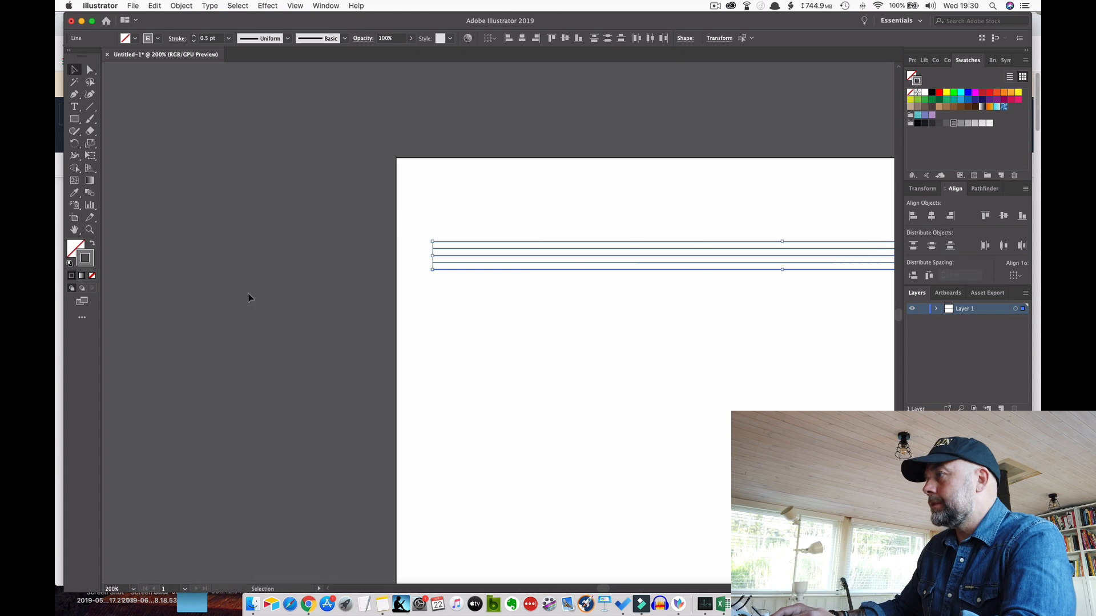
- Draw a narrow vertical rectangle about 0.016 in wide and 0.31 in high across all five staff lines near their left ends
{"action": "key", "text": "super+equal"}
{"action": "key", "text": "super+equal"}
{"action": "key", "text": "super+equal"}
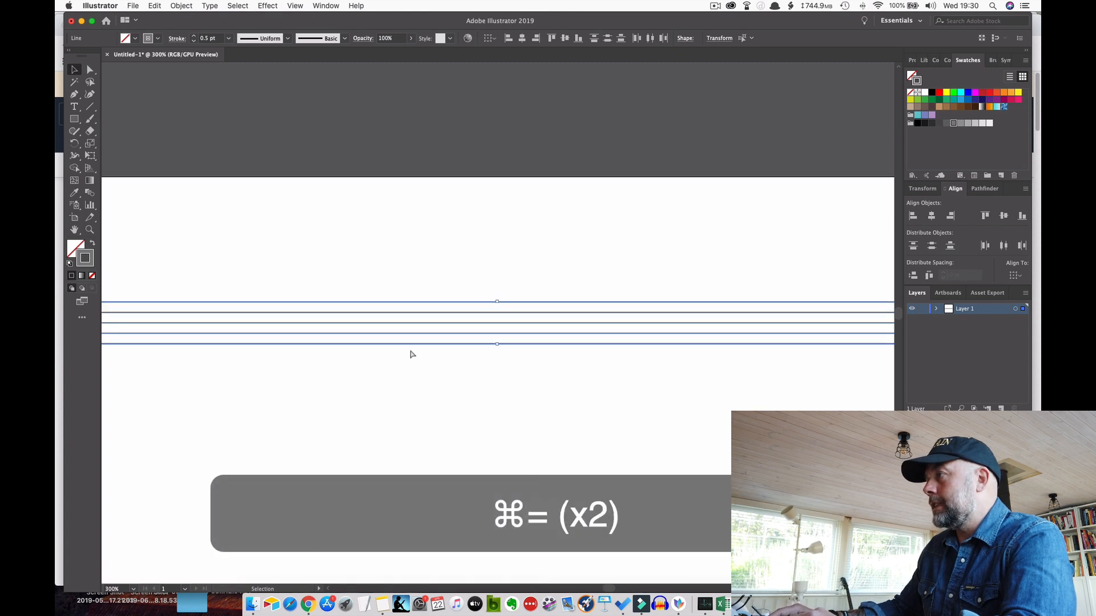
{"action": "key", "text": "super+equal"}
{"action": "key", "text": "super+equal"}
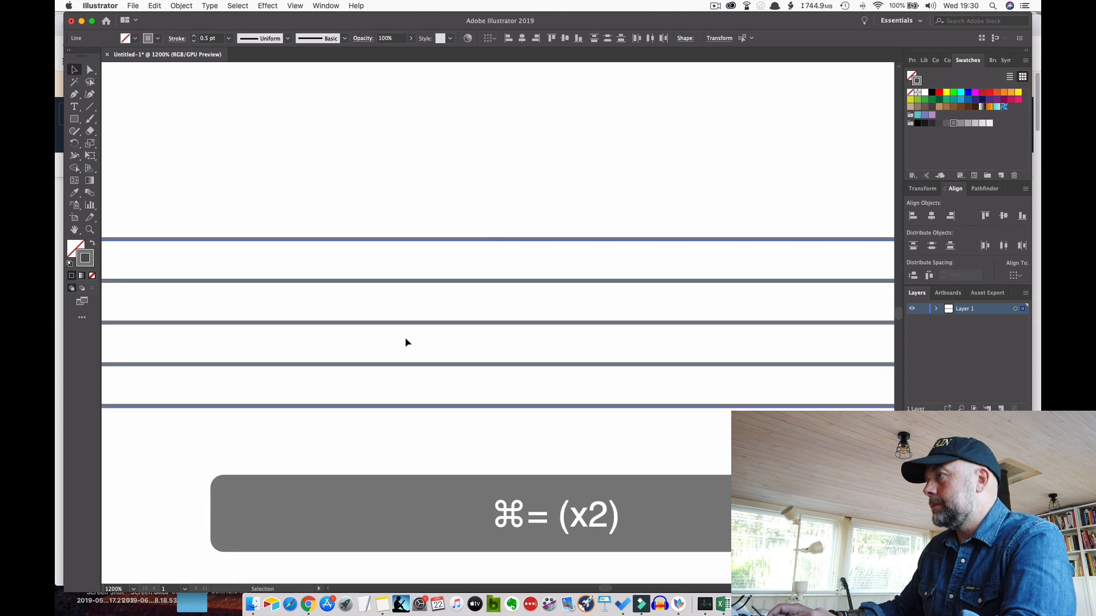
{"action": "scroll", "coordinate": [399, 338], "scroll_direction": "left", "scroll_amount": 10}
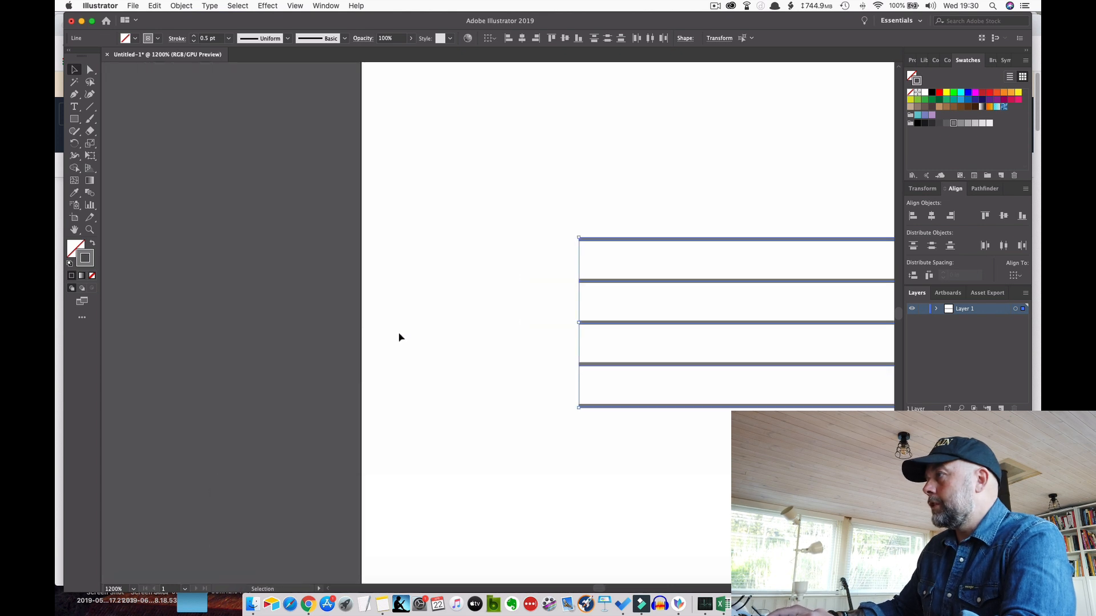
{"action": "scroll", "coordinate": [399, 337], "scroll_direction": "right", "scroll_amount": 2}
{"action": "left_click", "coordinate": [75, 120]}
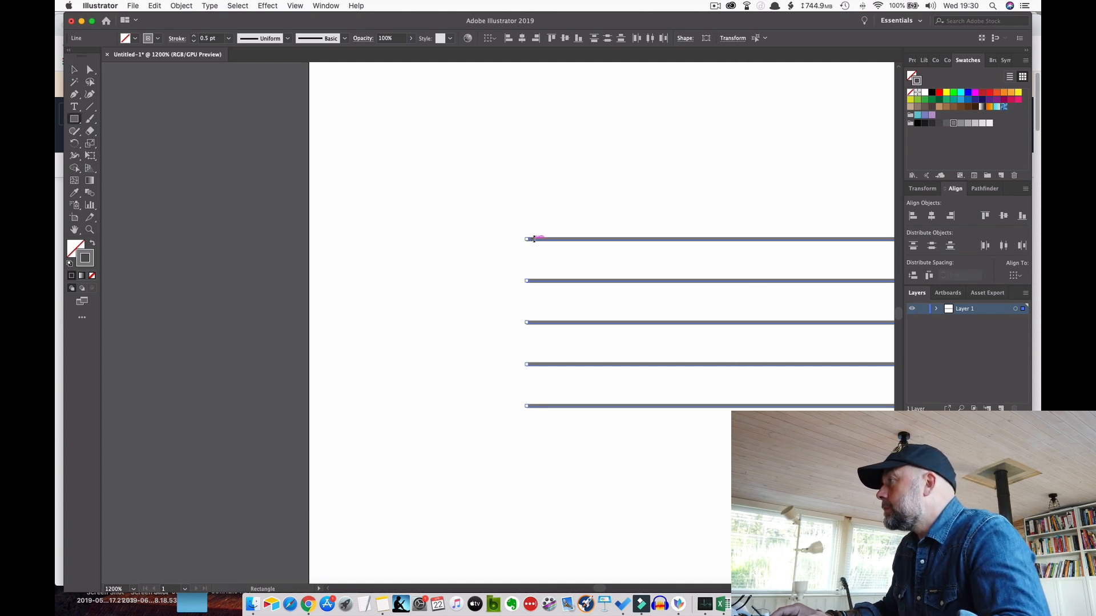
{"action": "left_click_drag", "start_coordinate": [533, 238], "coordinate": [542, 406]}
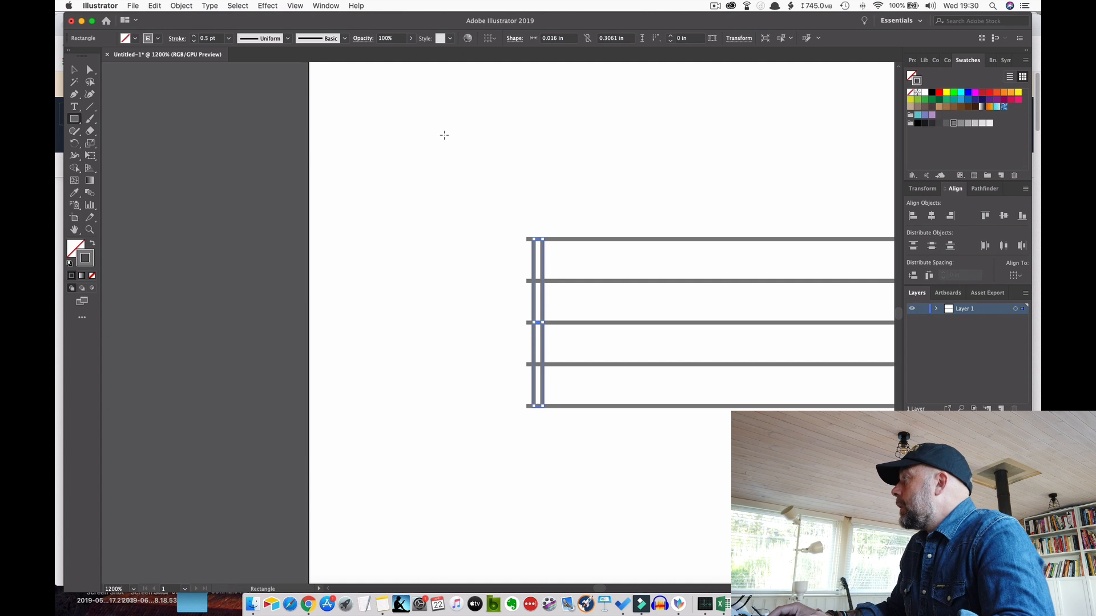
- Remove the rectangle's stroke and fill it with the same mid-grey as the staff lines
{"action": "key", "text": "v"}
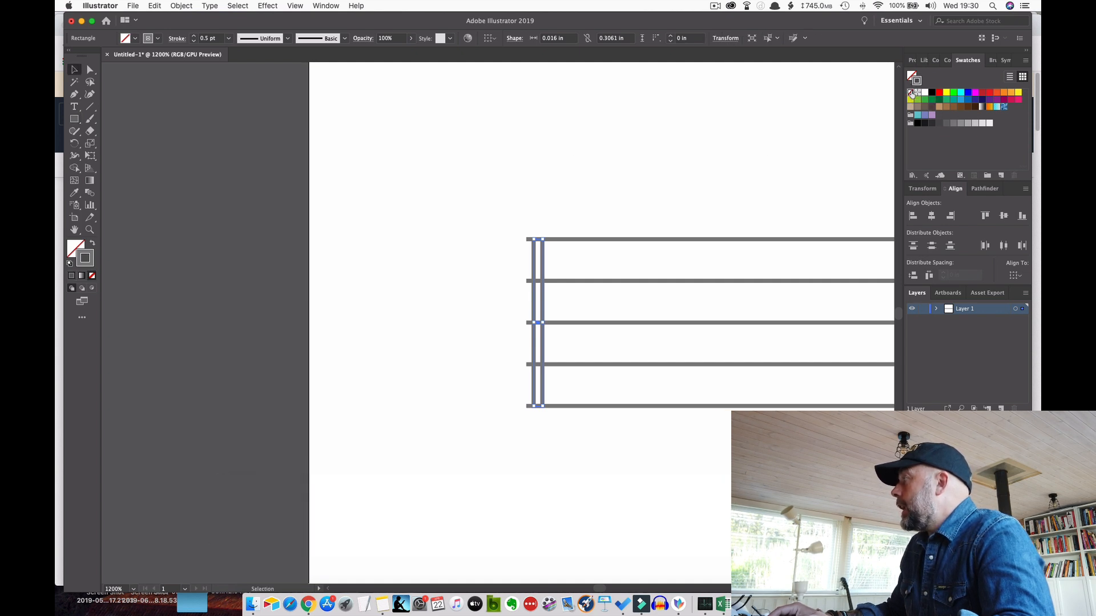
{"action": "left_click", "coordinate": [910, 93]}
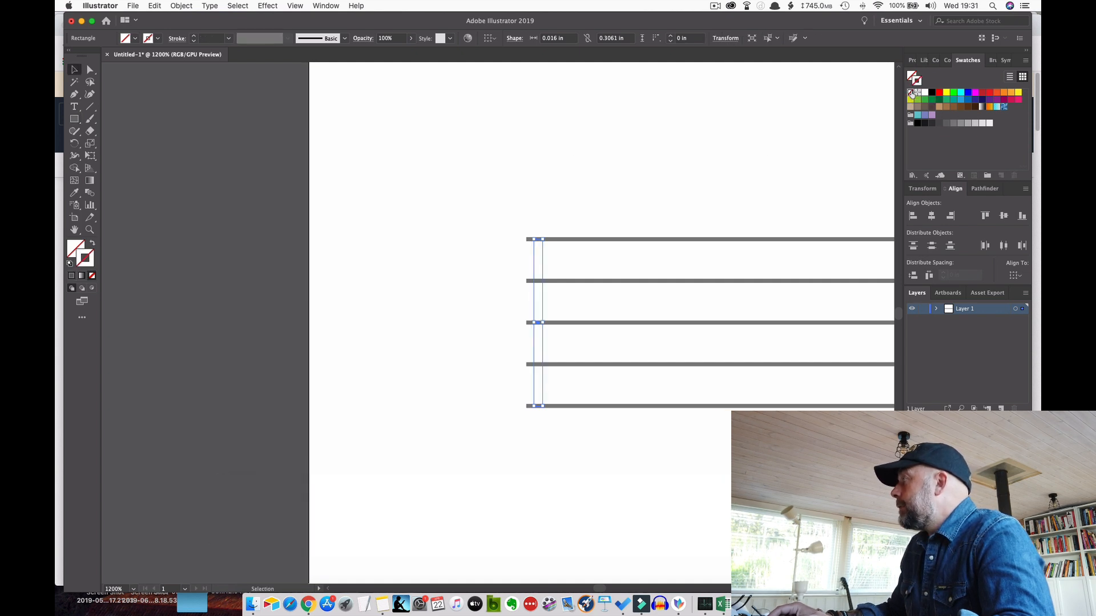
{"action": "left_click", "coordinate": [946, 124]}
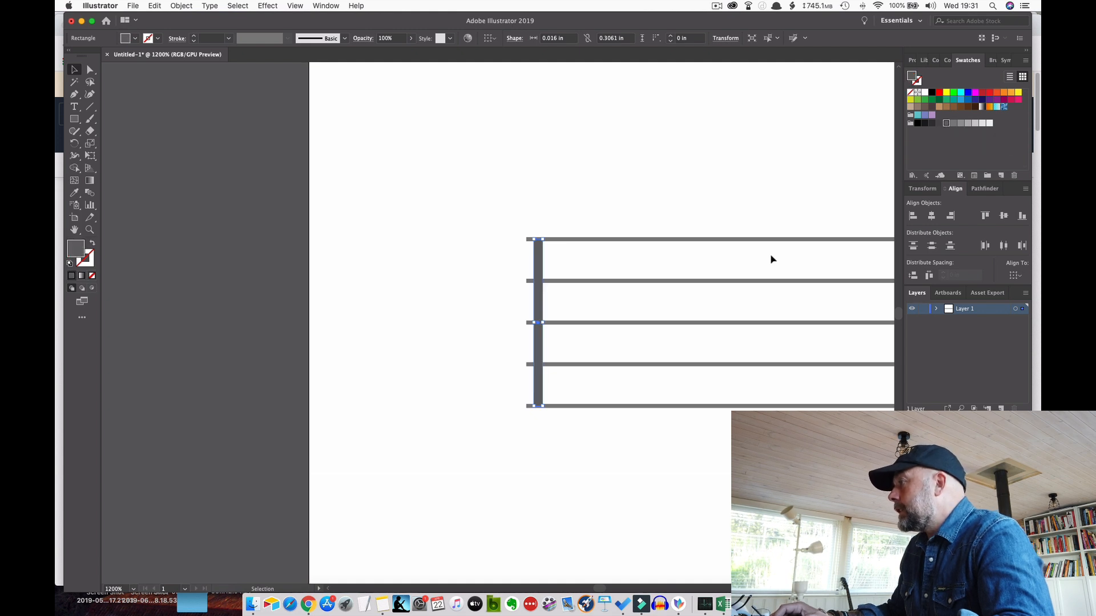
{"action": "left_click", "coordinate": [953, 124]}
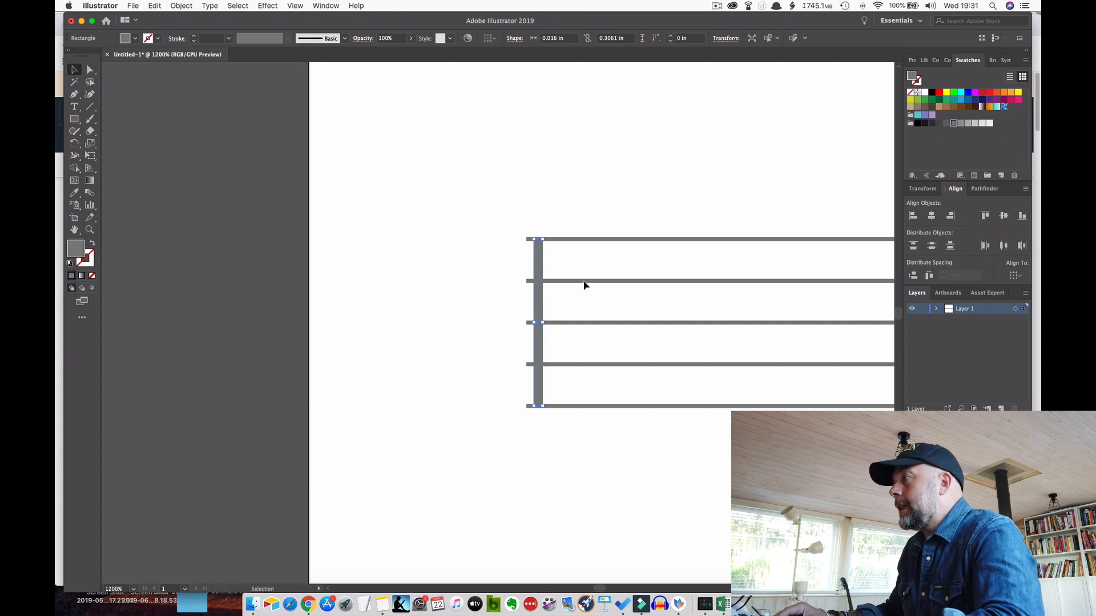
- Move the grey bar flush with the left ends and the top edge of the staff lines
{"action": "key", "text": "super+equal"}
{"action": "key", "text": "super+equal"}
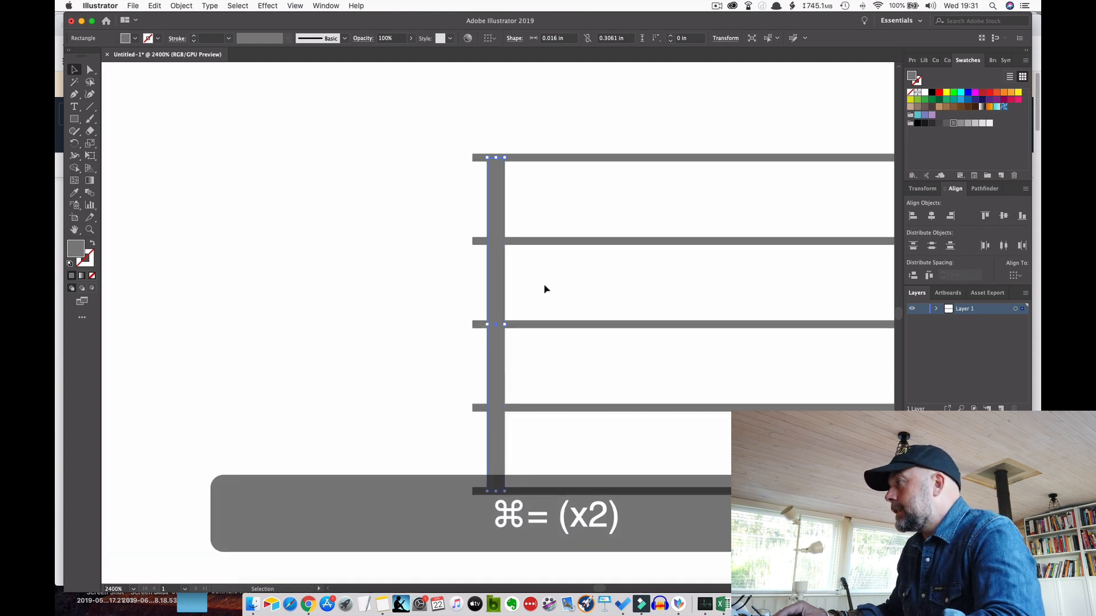
{"action": "left_click_drag", "start_coordinate": [505, 325], "coordinate": [480, 289]}
- Copy the grey bar and place the duplicate flush against the right ends of the staff lines, leaving nothing selected
{"action": "key", "text": "super+c"}
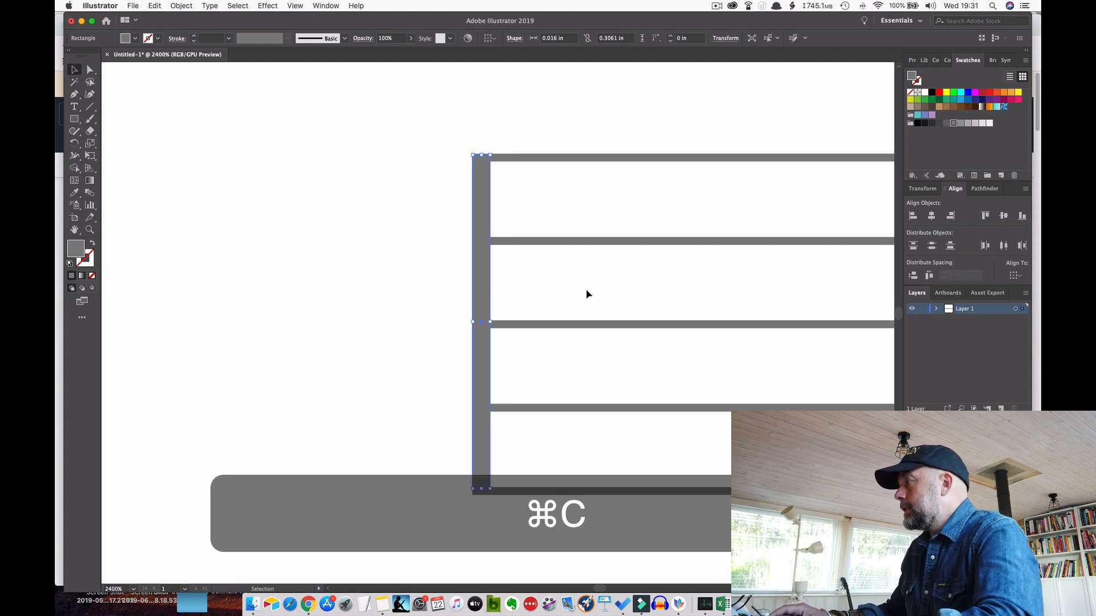
{"action": "scroll", "coordinate": [582, 300], "scroll_direction": "right", "scroll_amount": 10}
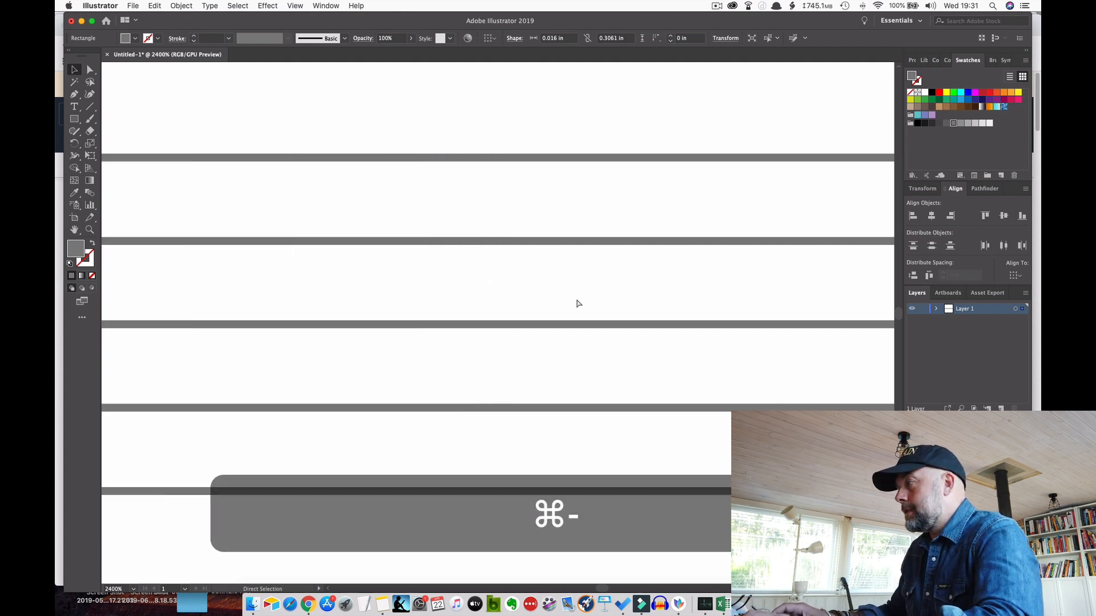
{"action": "key", "text": "super+minus"}
{"action": "key", "text": "super+minus"}
{"action": "key", "text": "super+minus"}
{"action": "key", "text": "super+minus"}
{"action": "scroll", "coordinate": [560, 311], "scroll_direction": "right", "scroll_amount": 15}
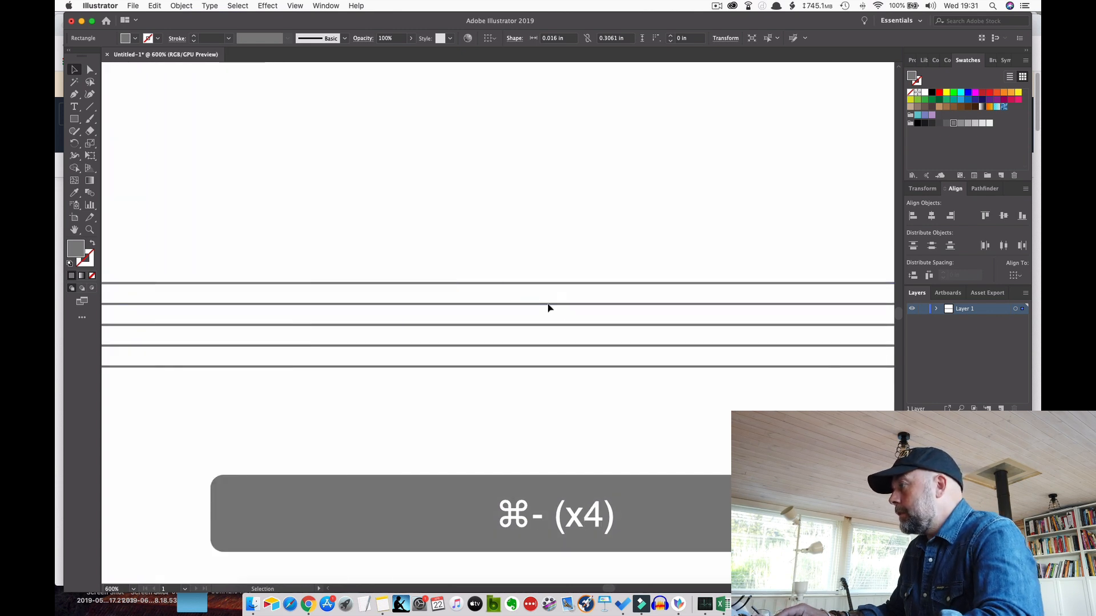
{"action": "key", "text": "super+v"}
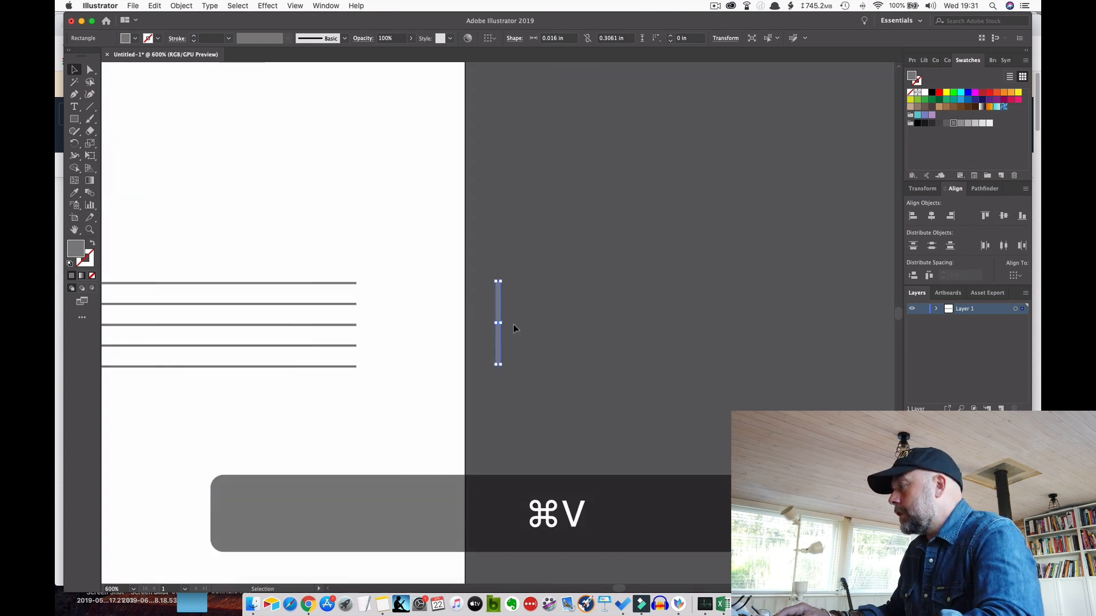
{"action": "left_click_drag", "start_coordinate": [499, 311], "coordinate": [354, 313]}
{"action": "key", "text": "super+equal"}
{"action": "key", "text": "super+equal"}
{"action": "key", "text": "super+equal"}
{"action": "key", "text": "super+equal"}
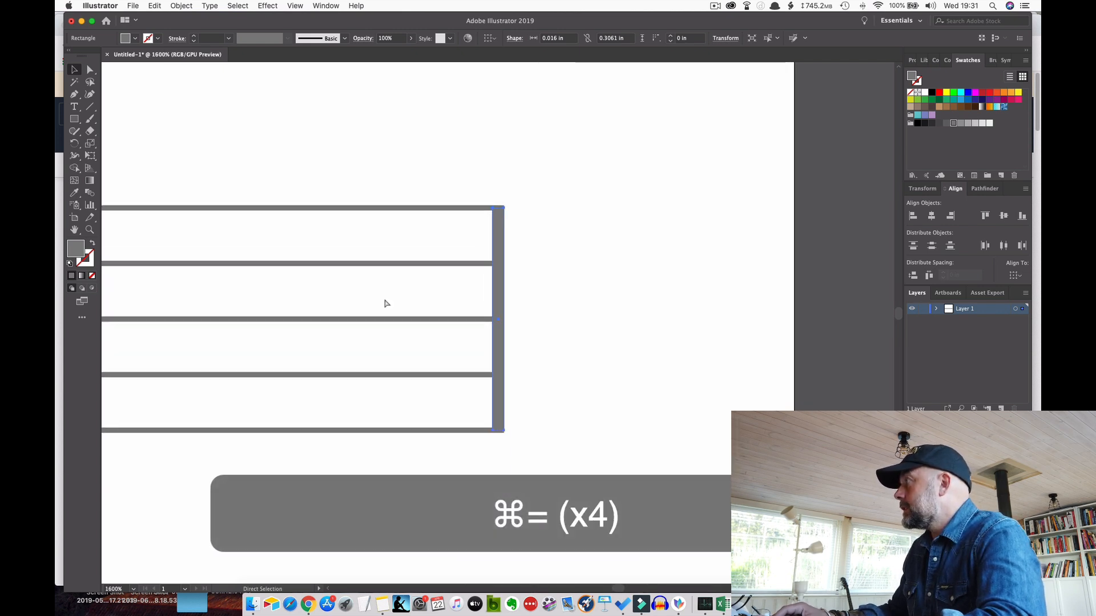
{"action": "left_click", "coordinate": [627, 307]}
{"action": "left_click", "coordinate": [1019, 38]}
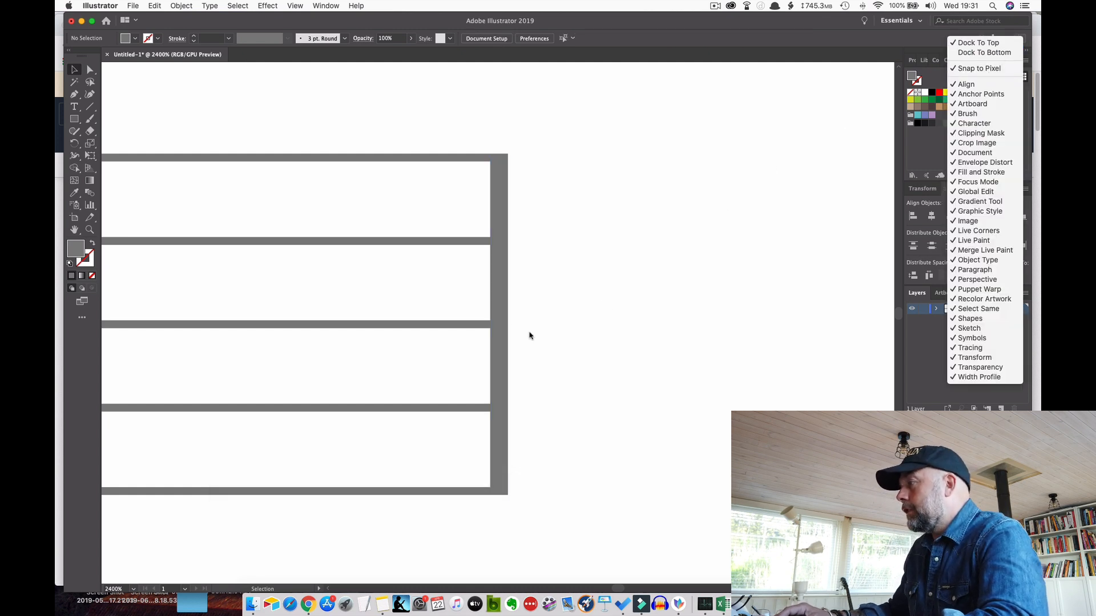
{"action": "left_click", "coordinate": [545, 330]}
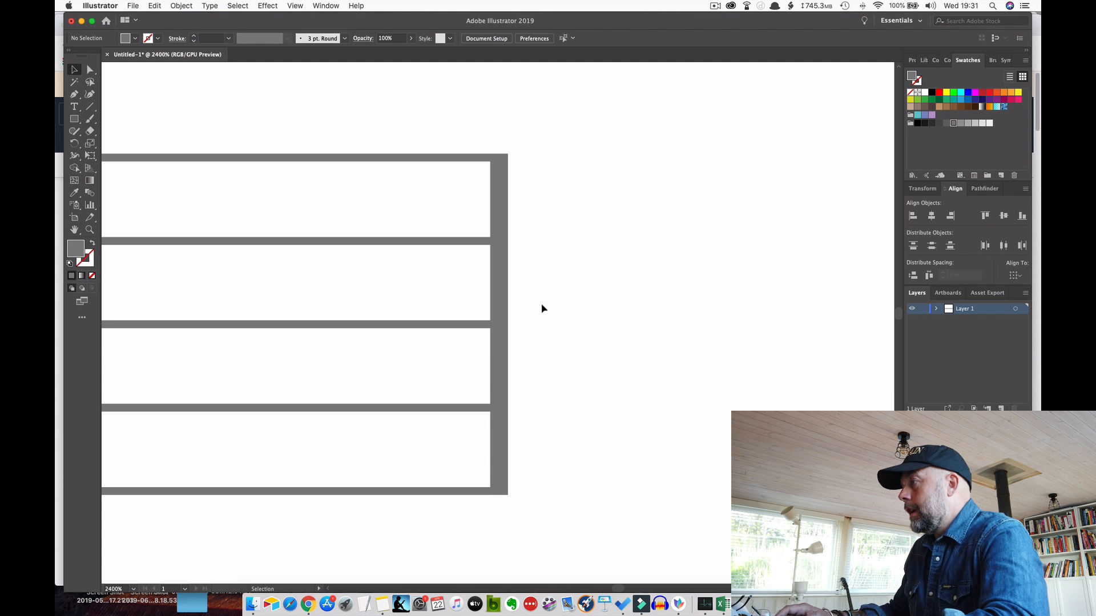
- Select the five staff lines with both end bars and group them into one staff
{"action": "key", "text": "super+minus"}
{"action": "key", "text": "super+minus"}
{"action": "key", "text": "super+minus"}
{"action": "key", "text": "super+minus"}
{"action": "key", "text": "super+minus"}
{"action": "key", "text": "super+minus"}
{"action": "key", "text": "super+minus"}
{"action": "key", "text": "super+minus"}
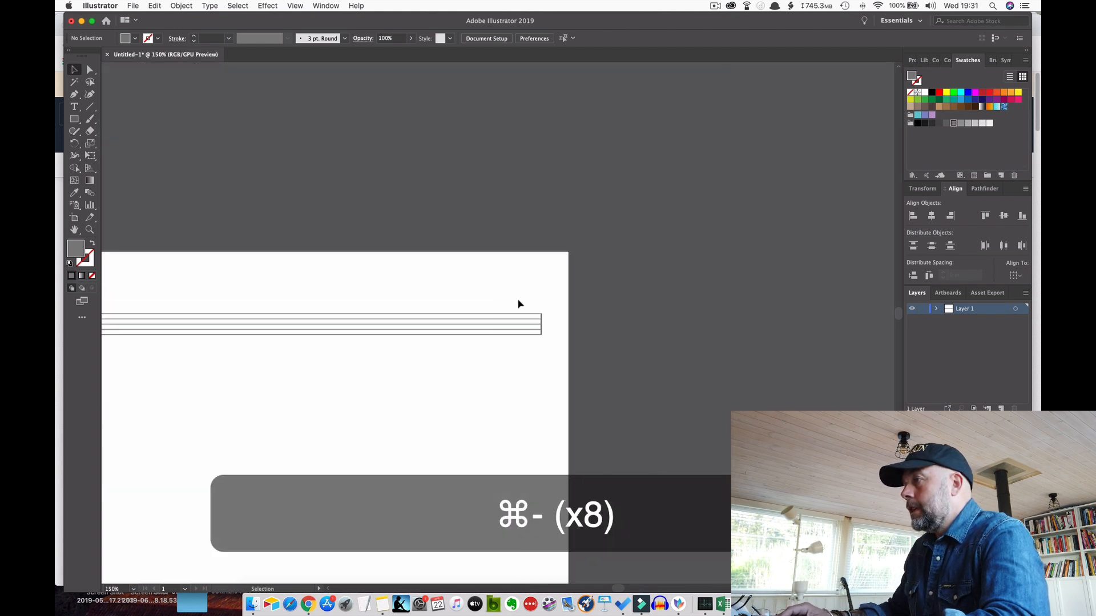
{"action": "scroll", "coordinate": [518, 304], "scroll_direction": "left", "scroll_amount": 5}
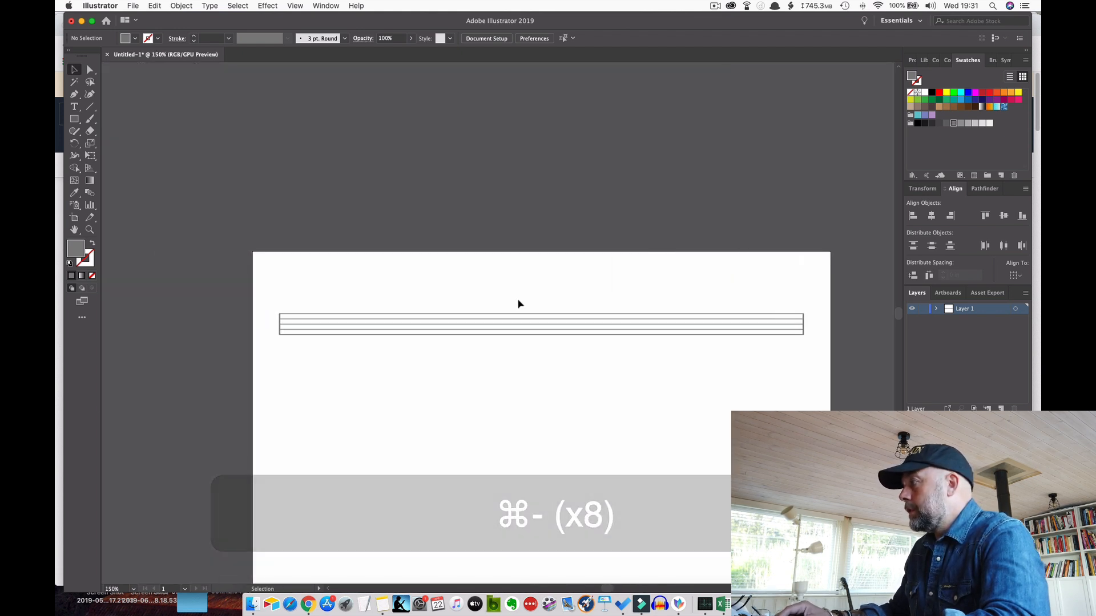
{"action": "key", "text": "super+minus"}
{"action": "left_click_drag", "start_coordinate": [338, 295], "coordinate": [703, 333]}
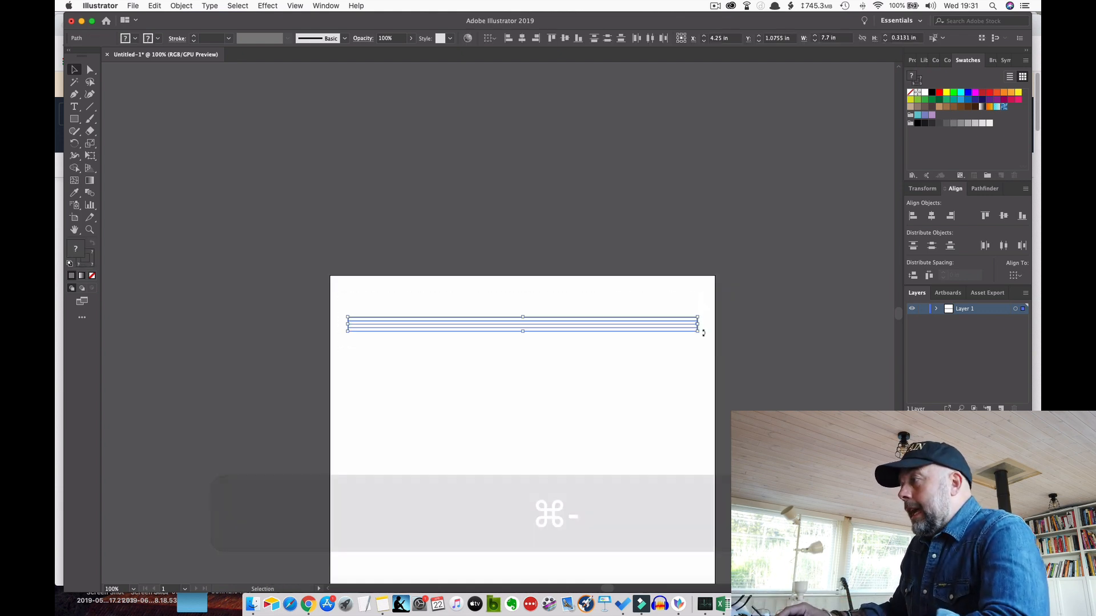
{"action": "key", "text": "super+g"}
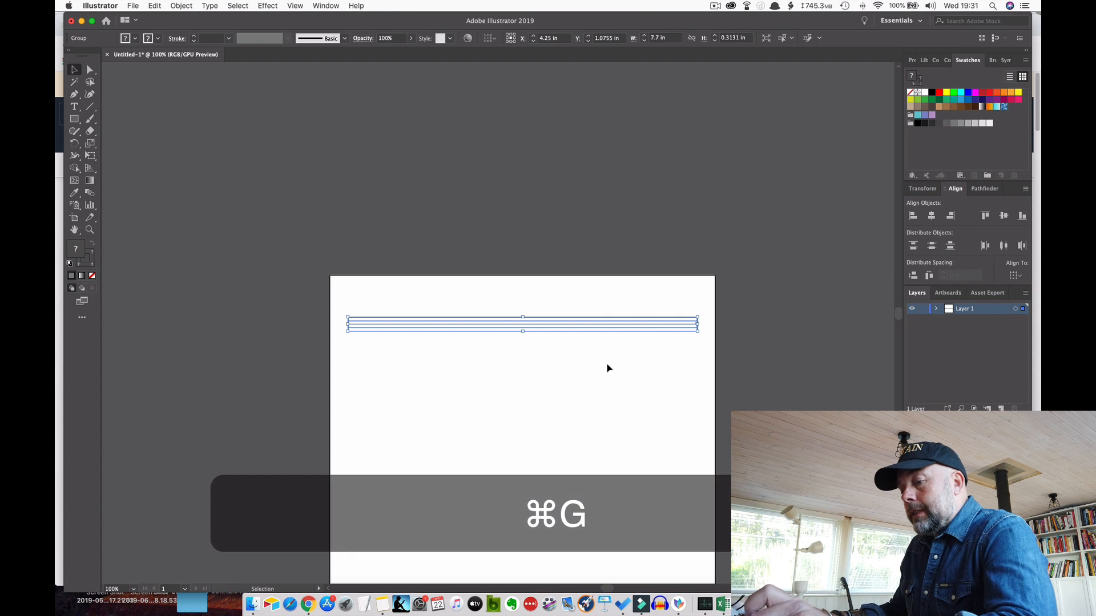
- Duplicate the grouped staff straight down by about 0.8 in and repeat the copy until twelve evenly spaced staves fill the page
{"action": "scroll", "coordinate": [607, 364], "scroll_direction": "up", "scroll_amount": 2}
{"action": "scroll", "coordinate": [606, 368], "scroll_direction": "down", "scroll_amount": 5}
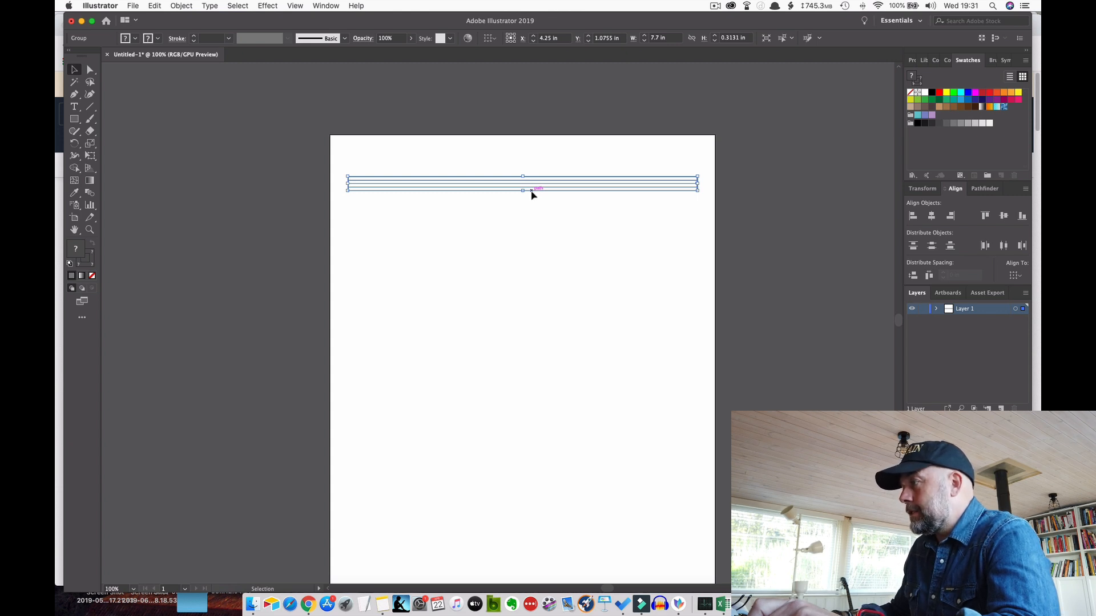
{"action": "left_click_drag", "start_coordinate": [532, 196], "coordinate": [532, 230]}
{"action": "key", "text": "super+d"}
{"action": "key", "text": "super+d"}
{"action": "key", "text": "super+d"}
{"action": "key", "text": "super+d"}
{"action": "key", "text": "super+d"}
{"action": "key", "text": "super+d"}
{"action": "key", "text": "super+d"}
{"action": "key", "text": "super+d"}
{"action": "key", "text": "super+d"}
{"action": "key", "text": "super+d"}
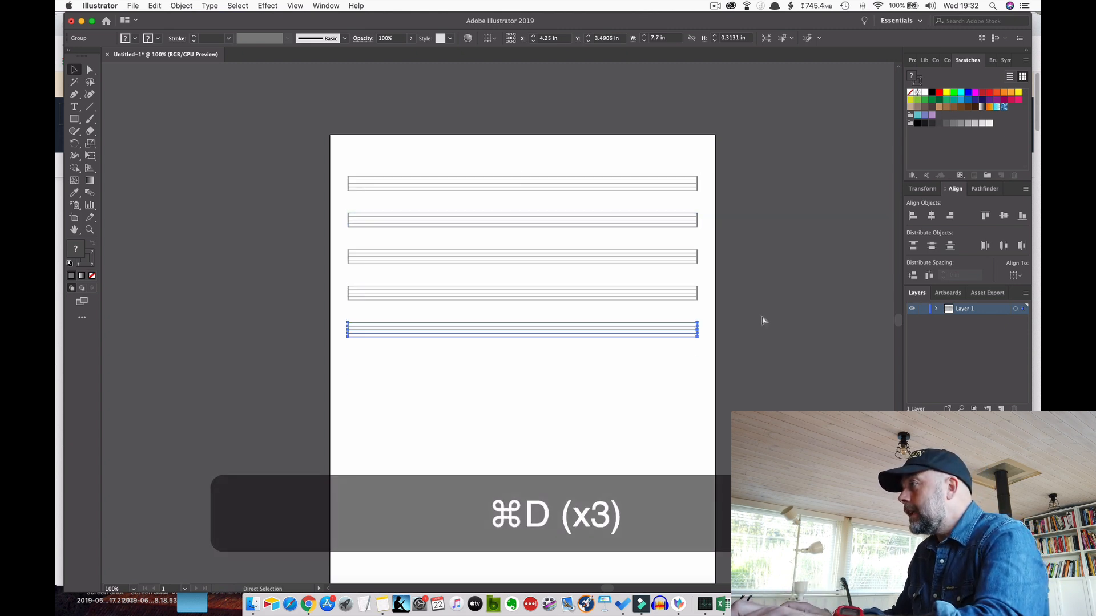
{"action": "scroll", "coordinate": [762, 314], "scroll_direction": "down", "scroll_amount": 5}
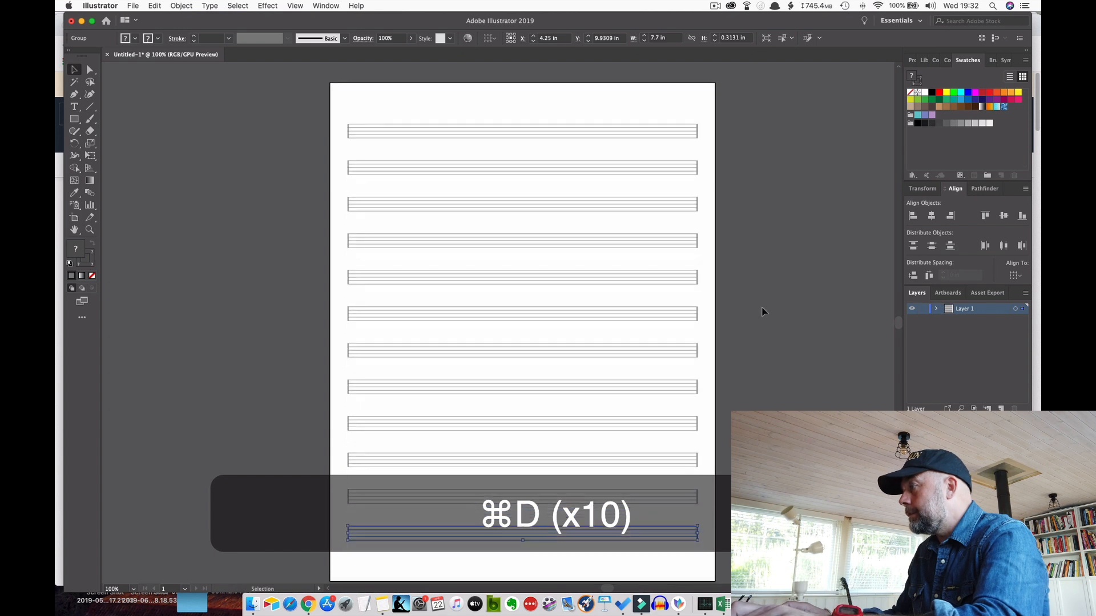
{"action": "key", "text": "super+s"}
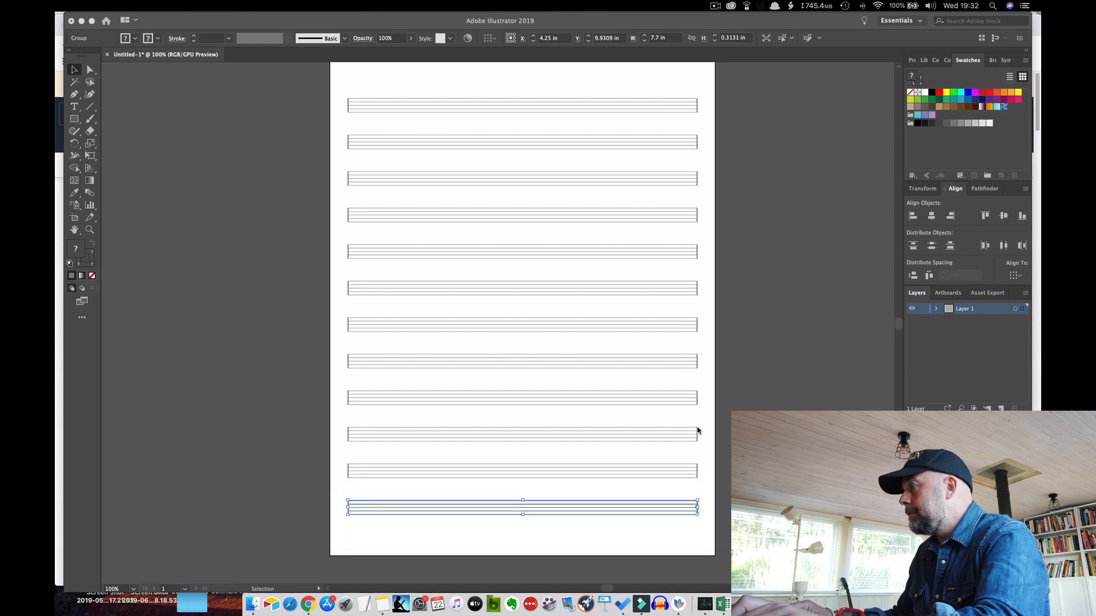
{"action": "left_click", "coordinate": [796, 411]}
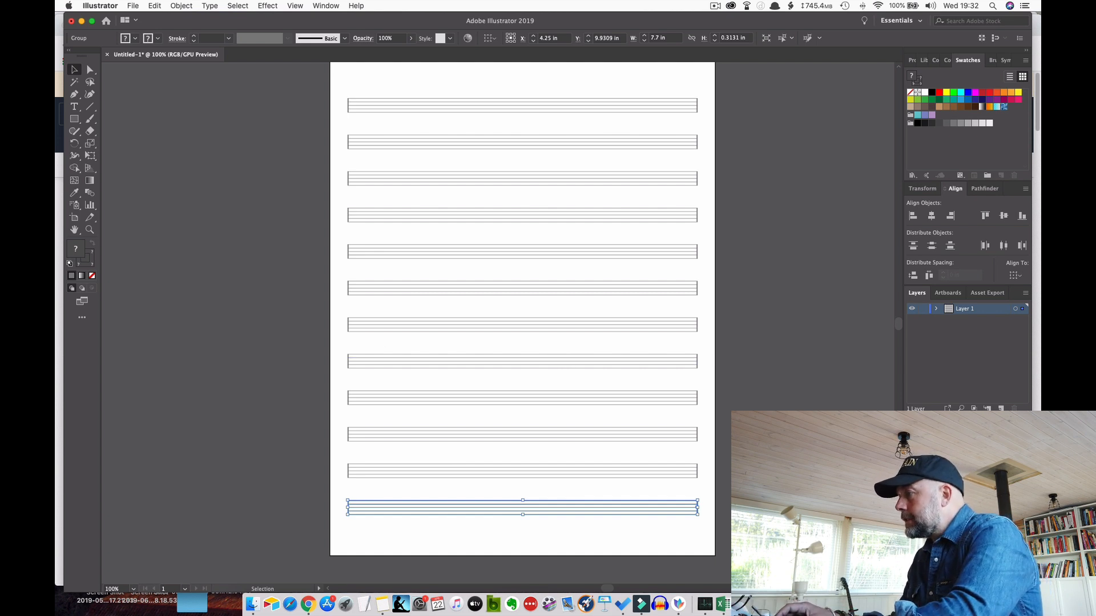
{"action": "key", "text": "super+shift+5"}
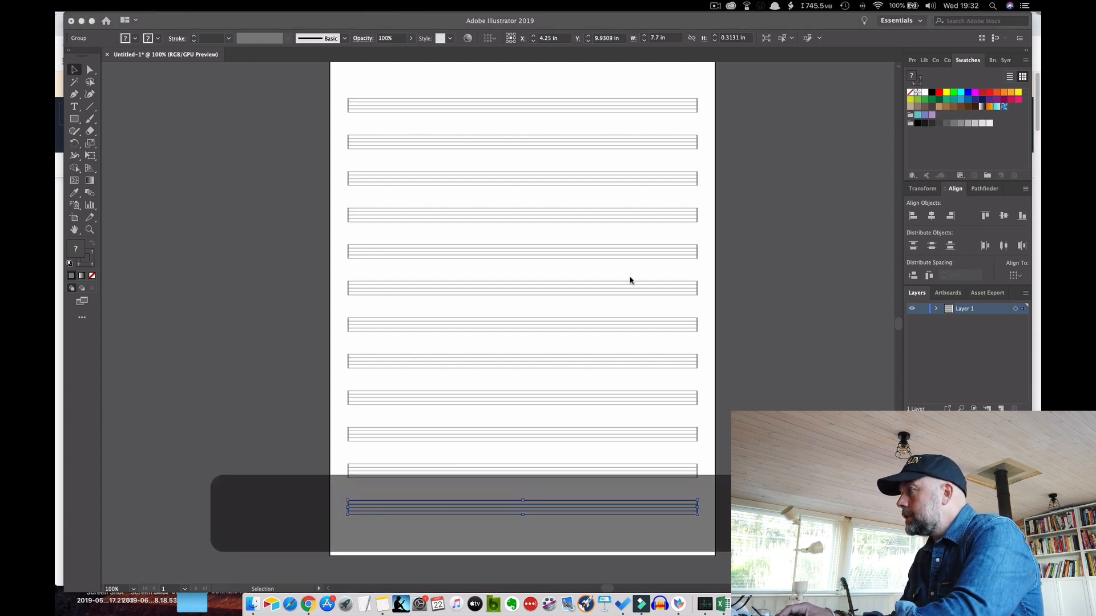
{"action": "key", "text": "Escape"}
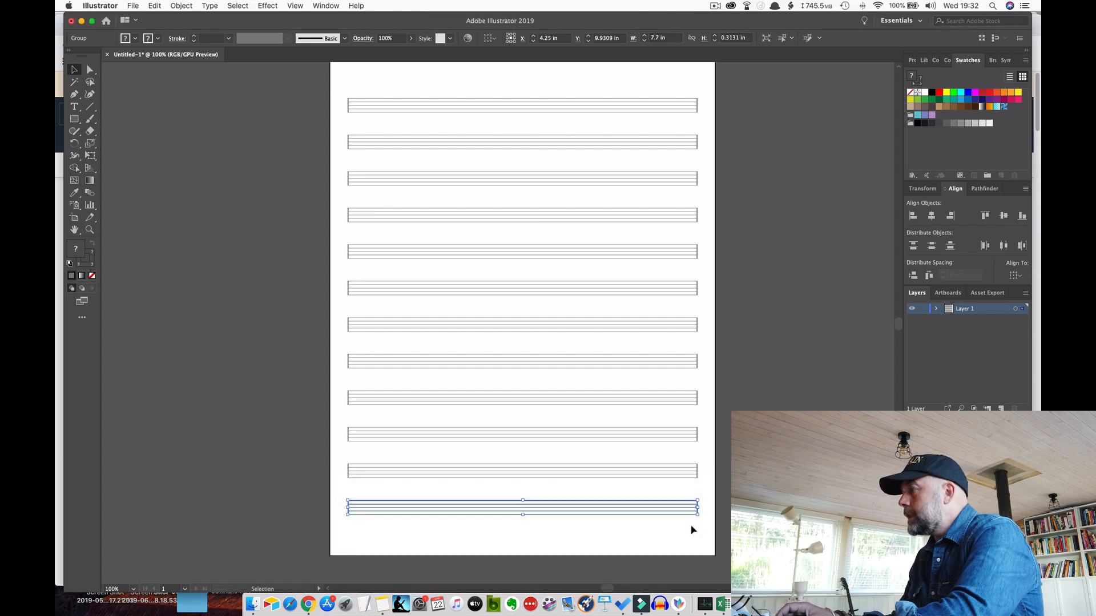
- Group all twelve staves together, nudge the group down by two small increments, and deselect it
{"action": "left_click_drag", "start_coordinate": [340, 94], "coordinate": [703, 540]}
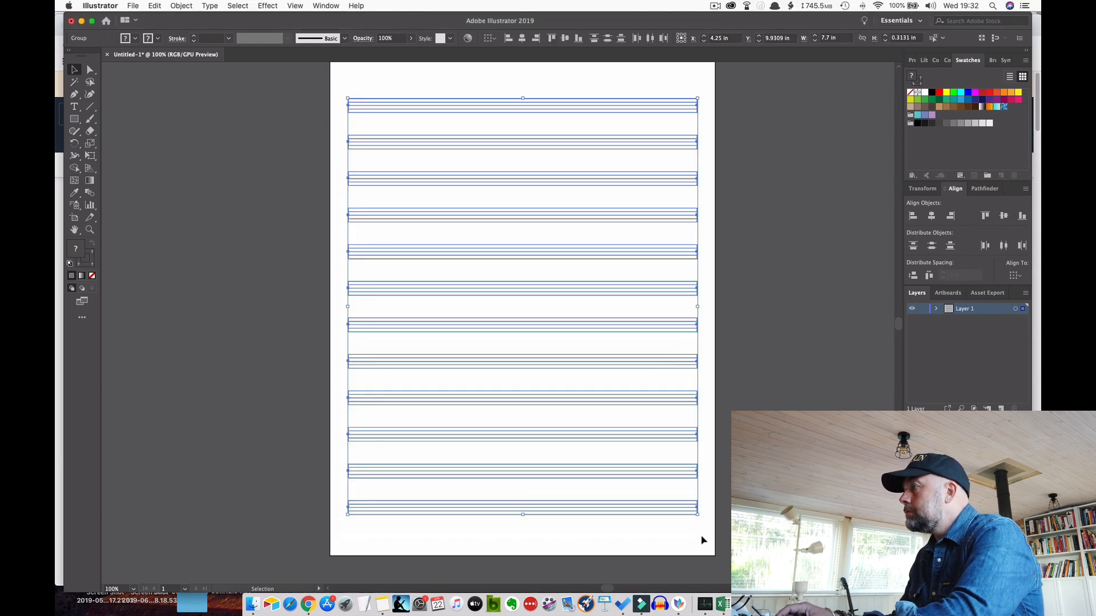
{"action": "key", "text": "super+g"}
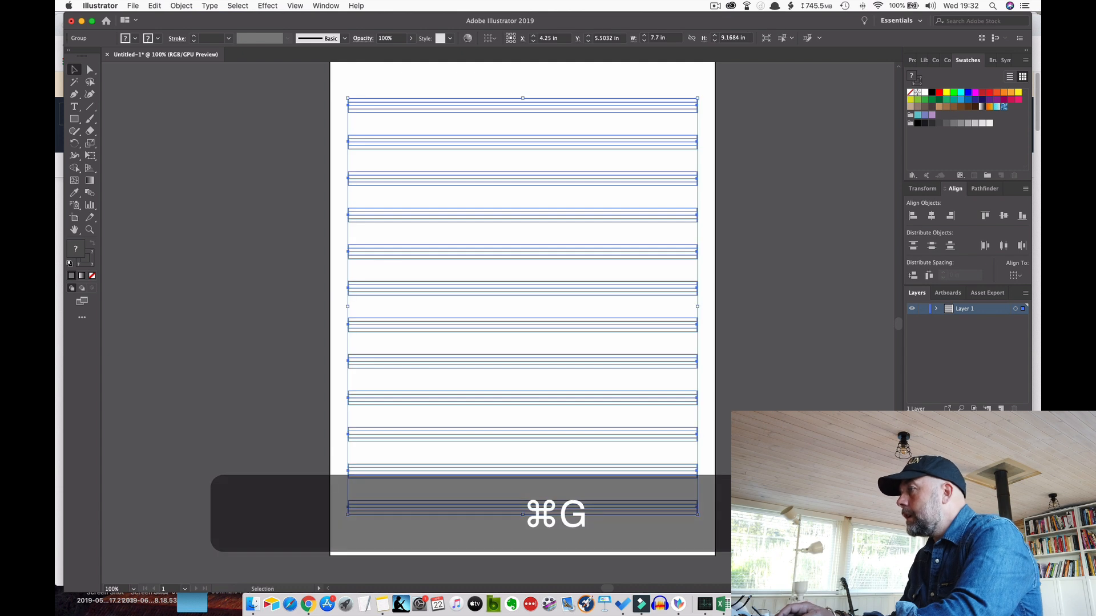
{"action": "key", "text": "super+minus"}
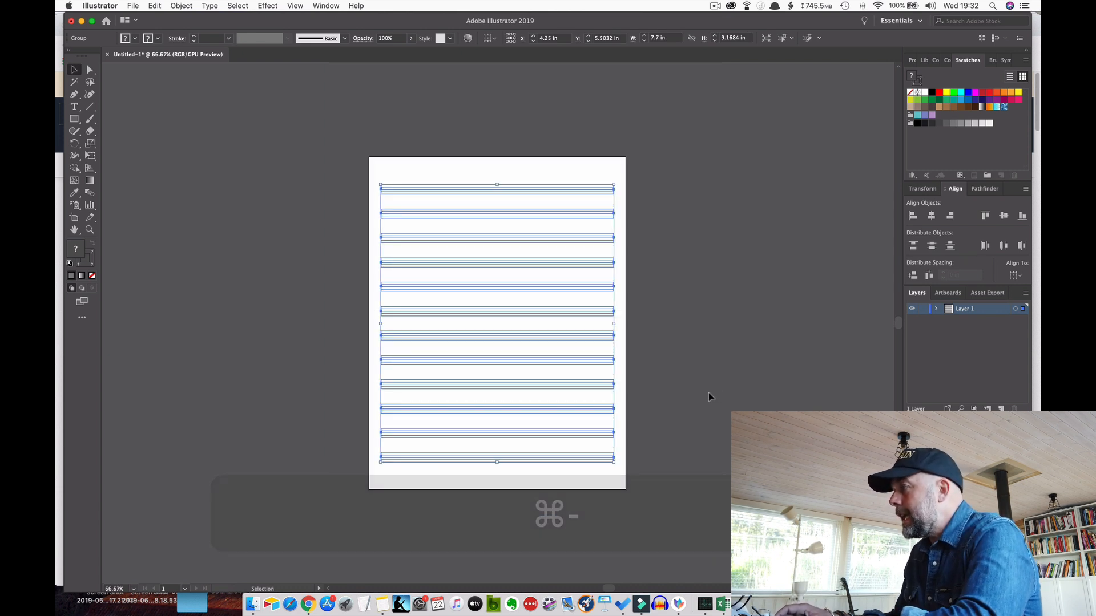
{"action": "key", "text": "Down"}
{"action": "key", "text": "Down"}
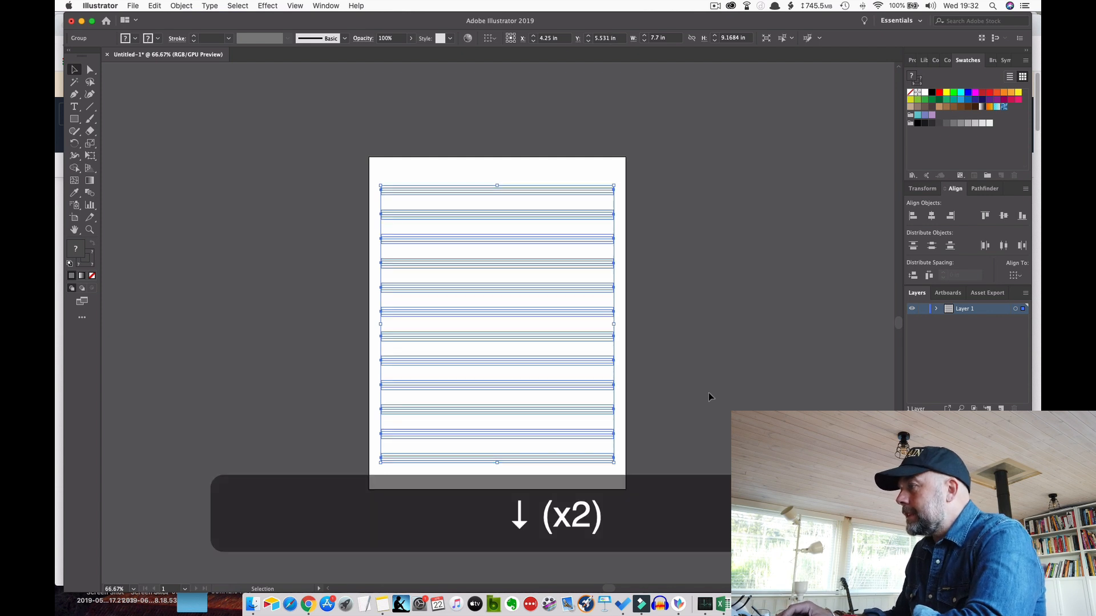
{"action": "left_click", "coordinate": [709, 393]}
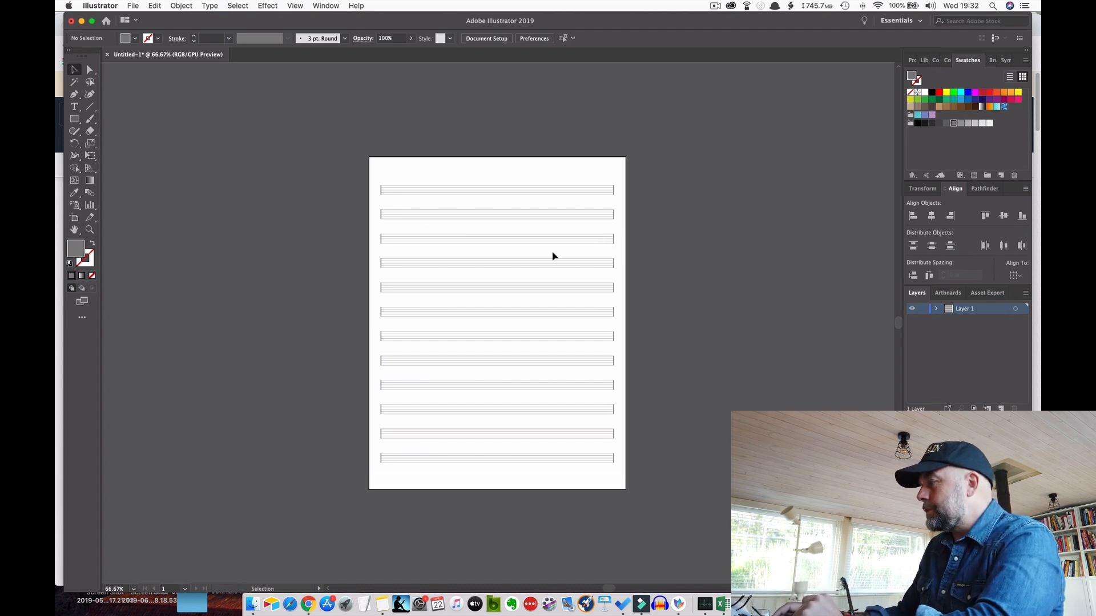
- Ungroup the twelve staves and delete the upper six, leaving the lower six on the page
{"action": "key", "text": "super+equal"}
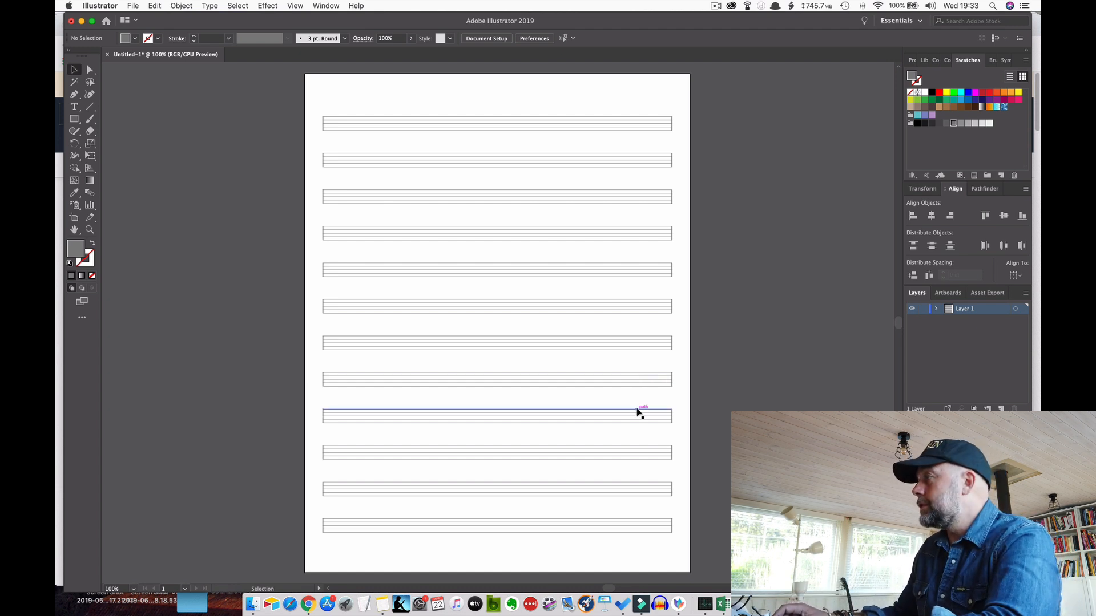
{"action": "left_click_drag", "start_coordinate": [310, 100], "coordinate": [685, 549]}
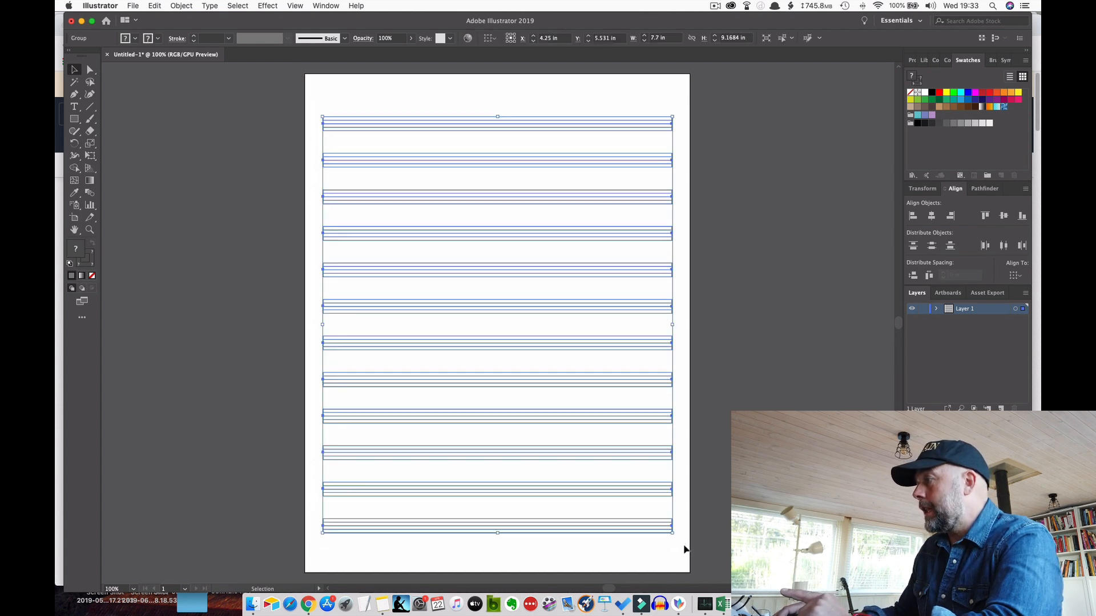
{"action": "key", "text": "super+shift+b"}
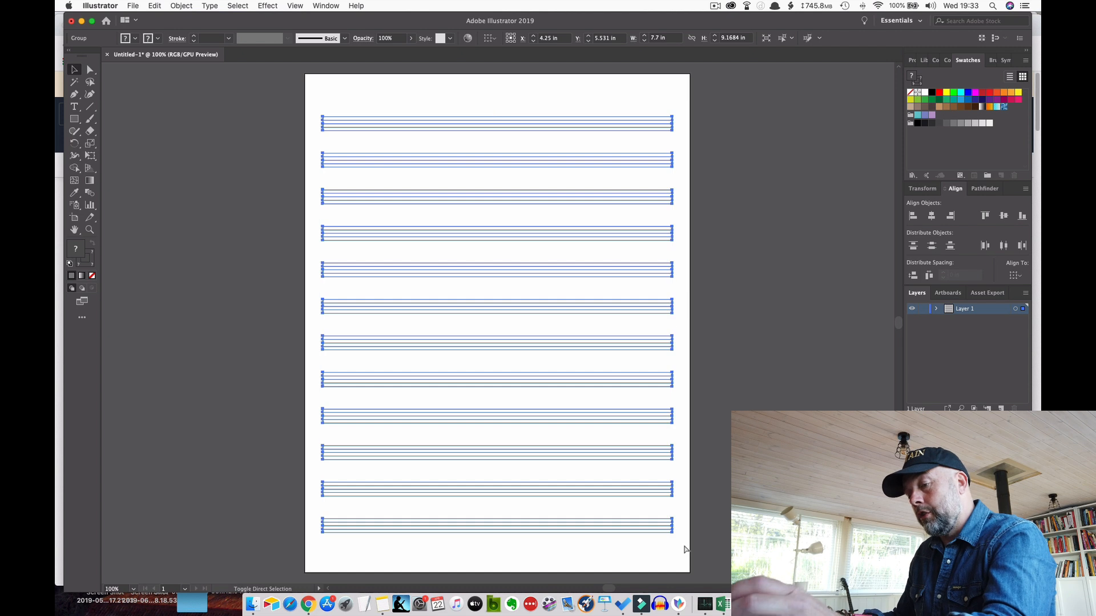
{"action": "key", "text": "super+shift+g"}
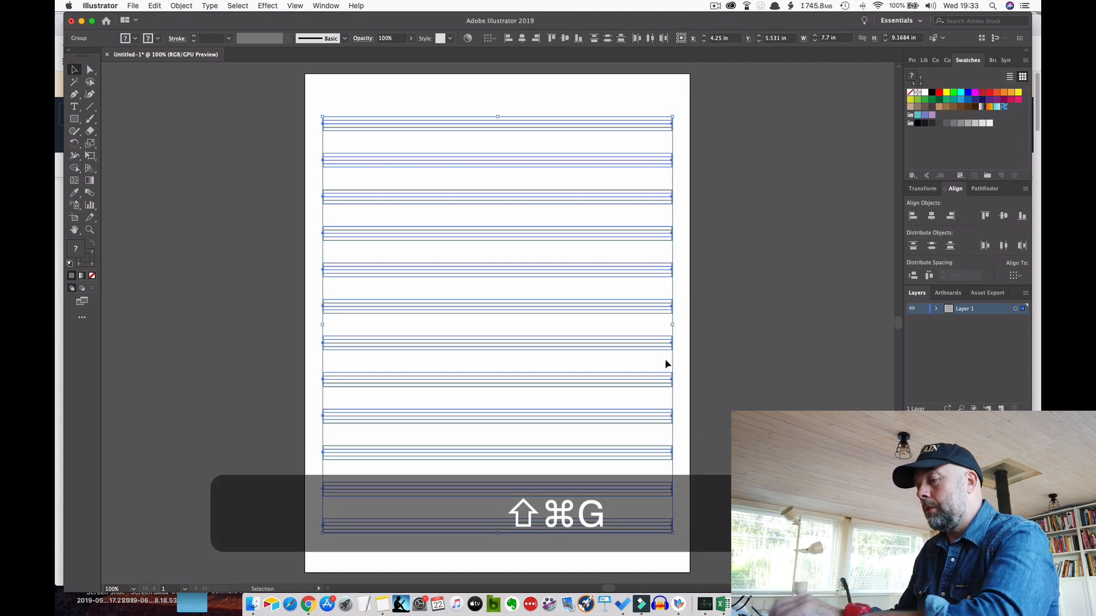
{"action": "left_click", "coordinate": [382, 105]}
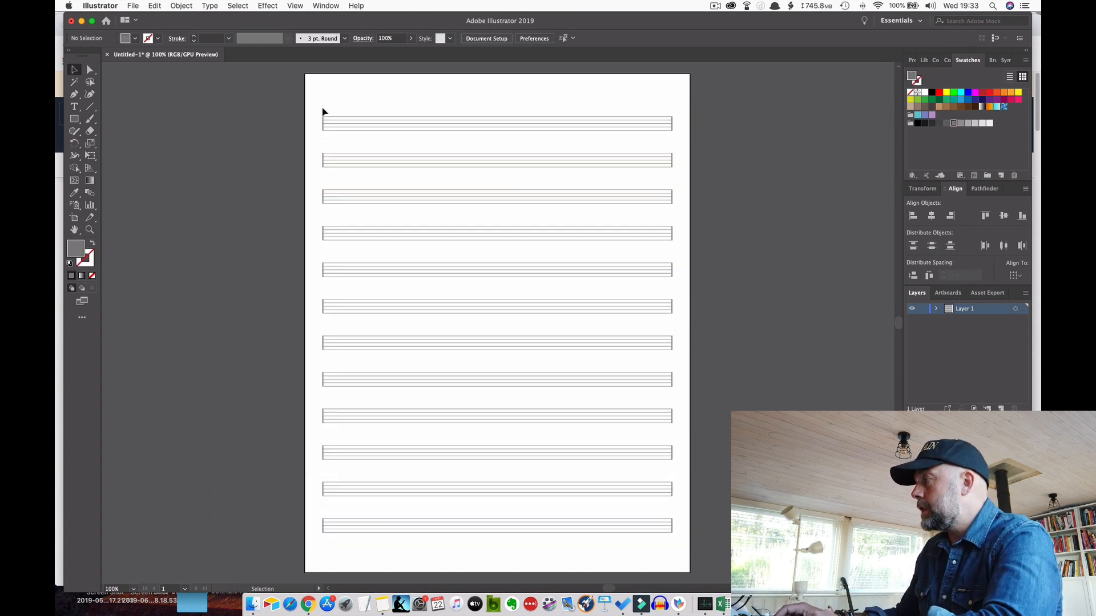
{"action": "left_click_drag", "start_coordinate": [318, 121], "coordinate": [677, 326]}
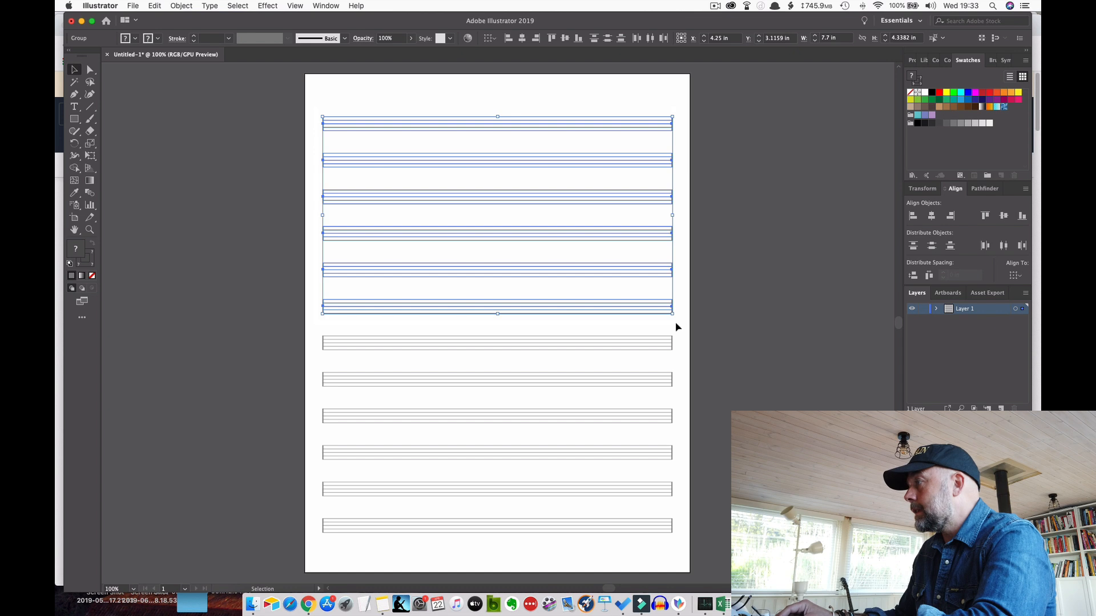
{"action": "key", "text": "BackSpace"}
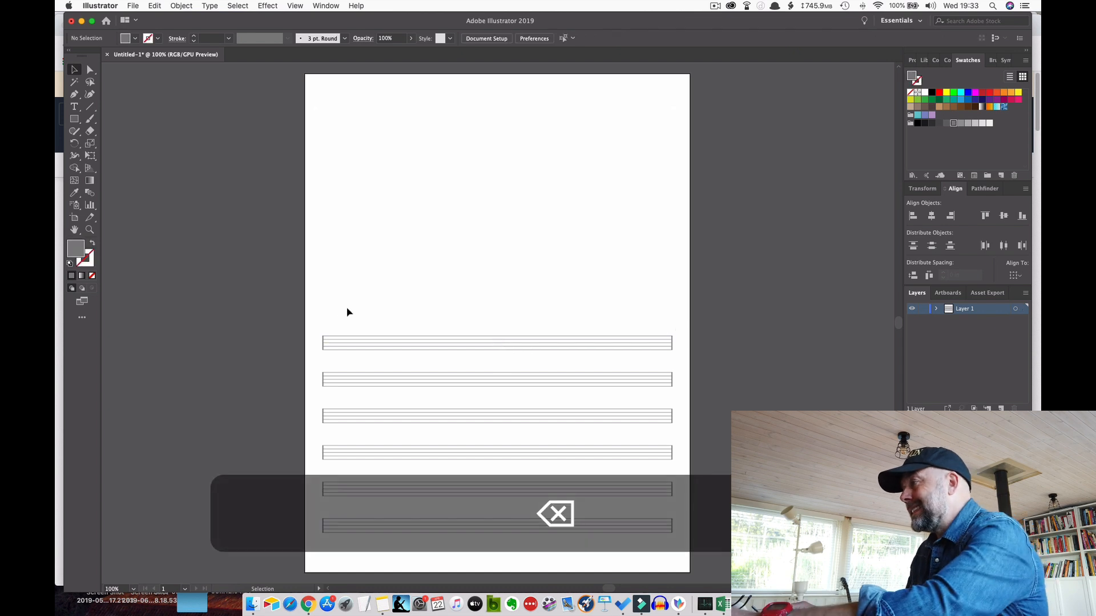
- Select the six remaining staves and stretch them upward to a total height of about 9.3 in, then deselect them
{"action": "left_click_drag", "start_coordinate": [317, 321], "coordinate": [679, 550]}
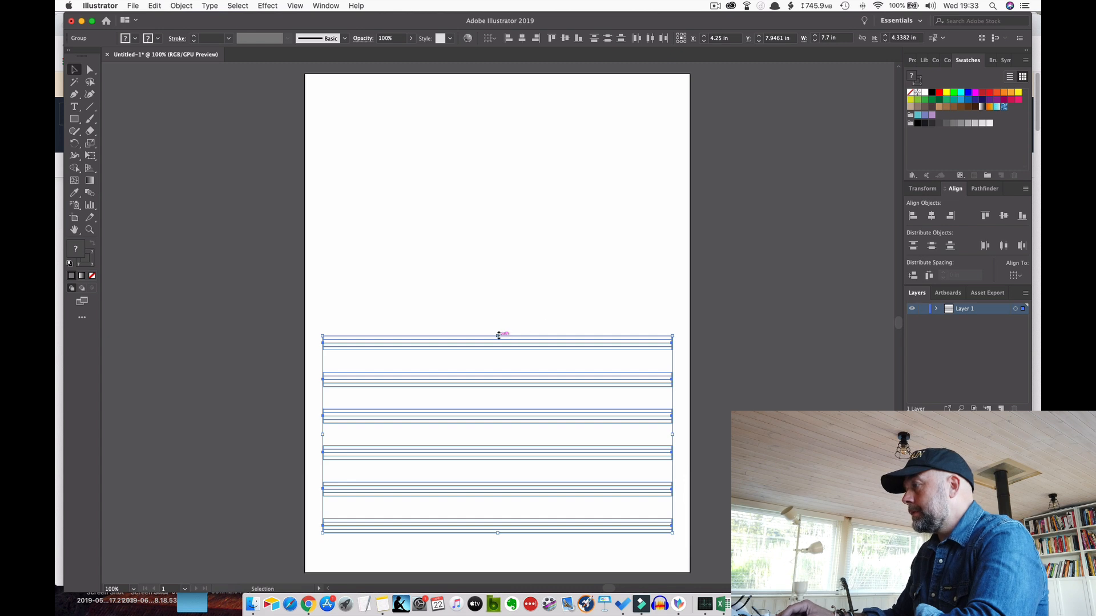
{"action": "left_click_drag", "start_coordinate": [497, 335], "coordinate": [495, 112]}
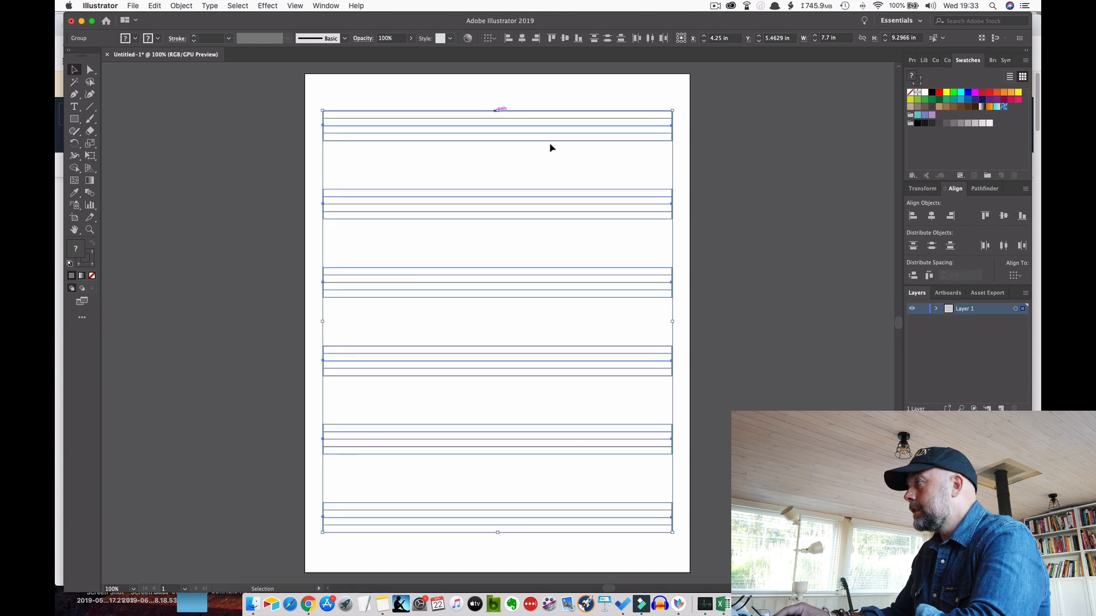
{"action": "left_click", "coordinate": [745, 230]}
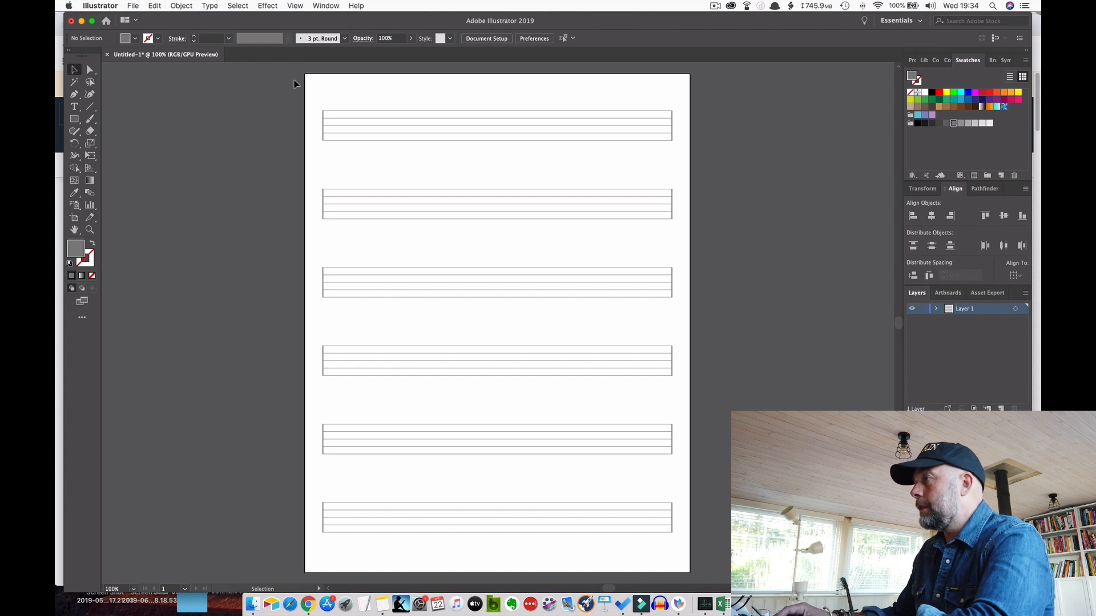
- Copy the six stretched staves and paste them onto the blank 612 x 792 slide in Keynote
{"action": "left_click_drag", "start_coordinate": [409, 344], "coordinate": [729, 569]}
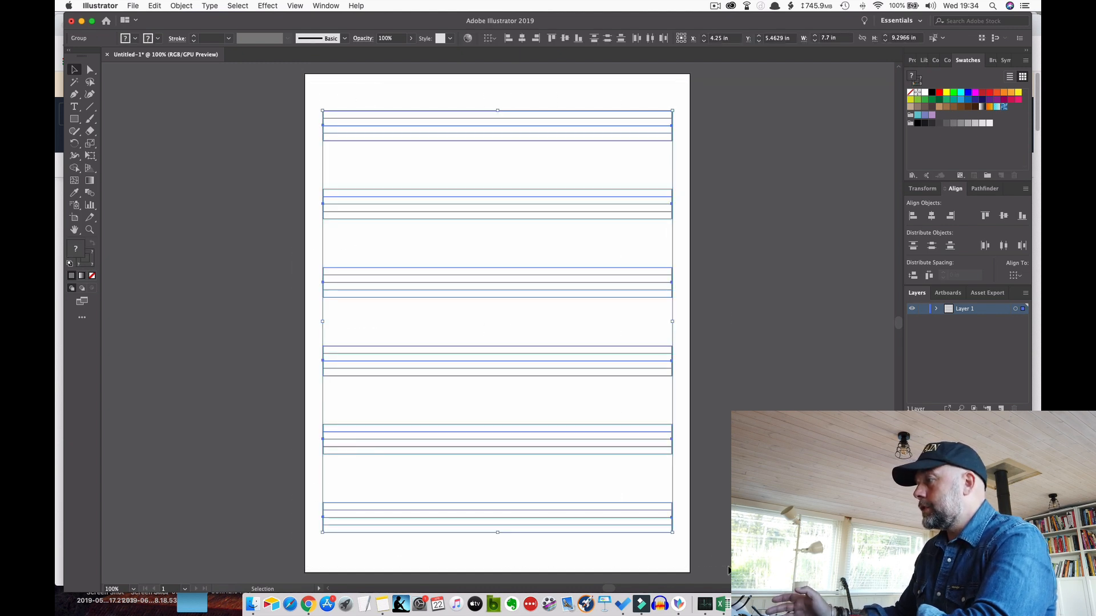
{"action": "key", "text": "super+c"}
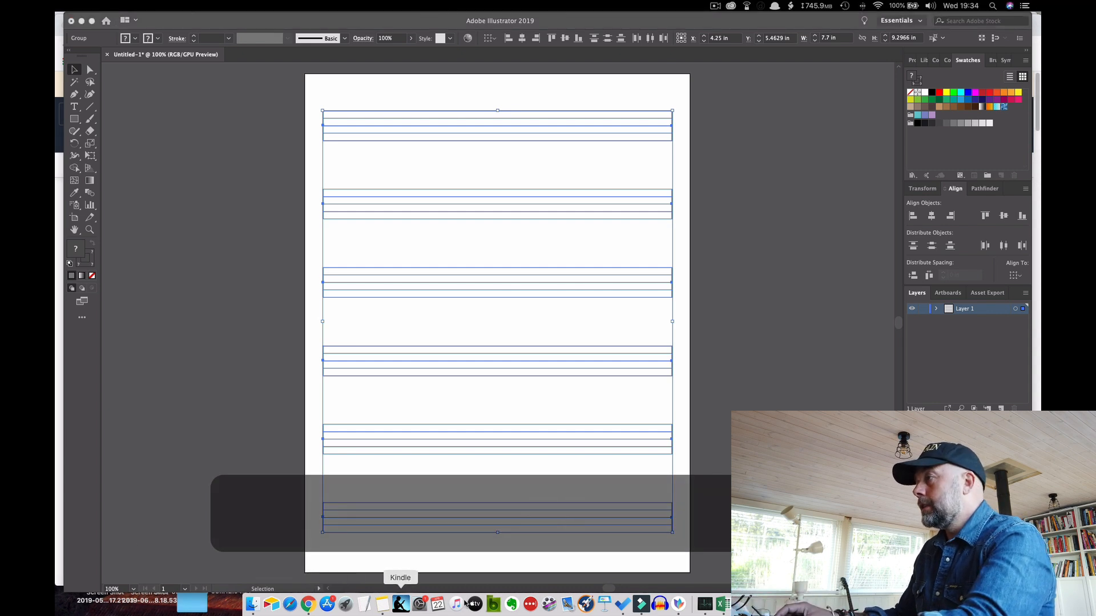
{"action": "left_click", "coordinate": [605, 604]}
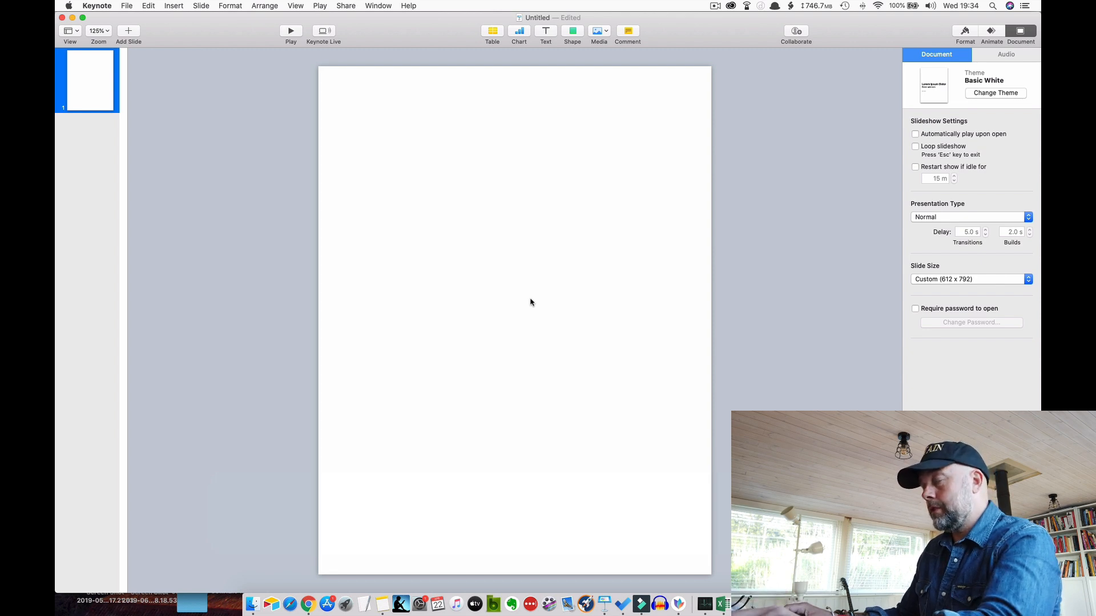
{"action": "key", "text": "super+v"}
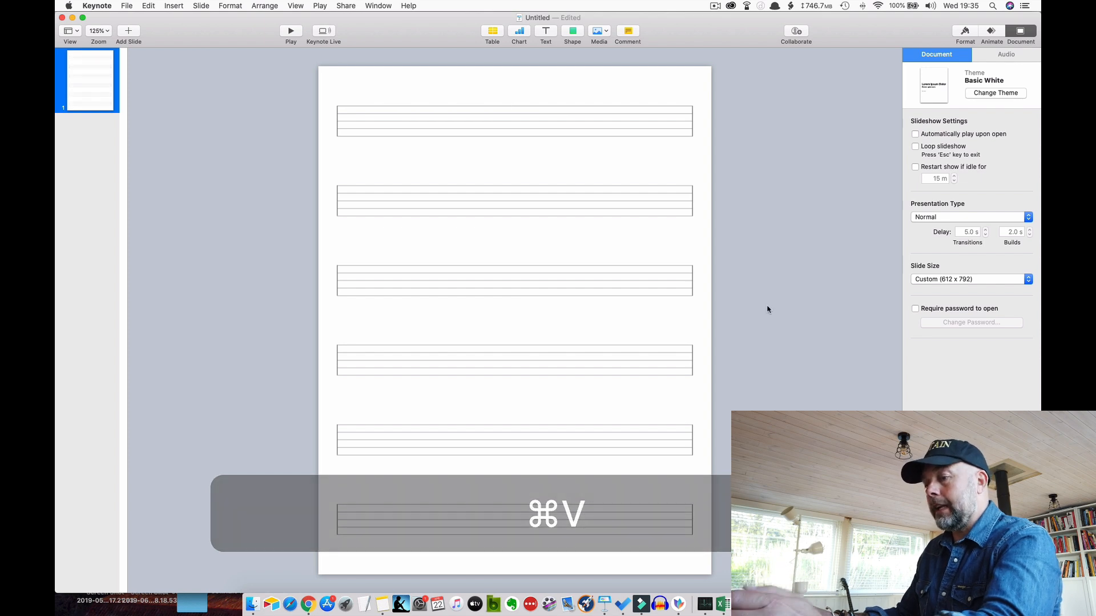
- Copy the staff slide and paste it repeatedly until the presentation has 120 identical slides
{"action": "key", "text": "super+c"}
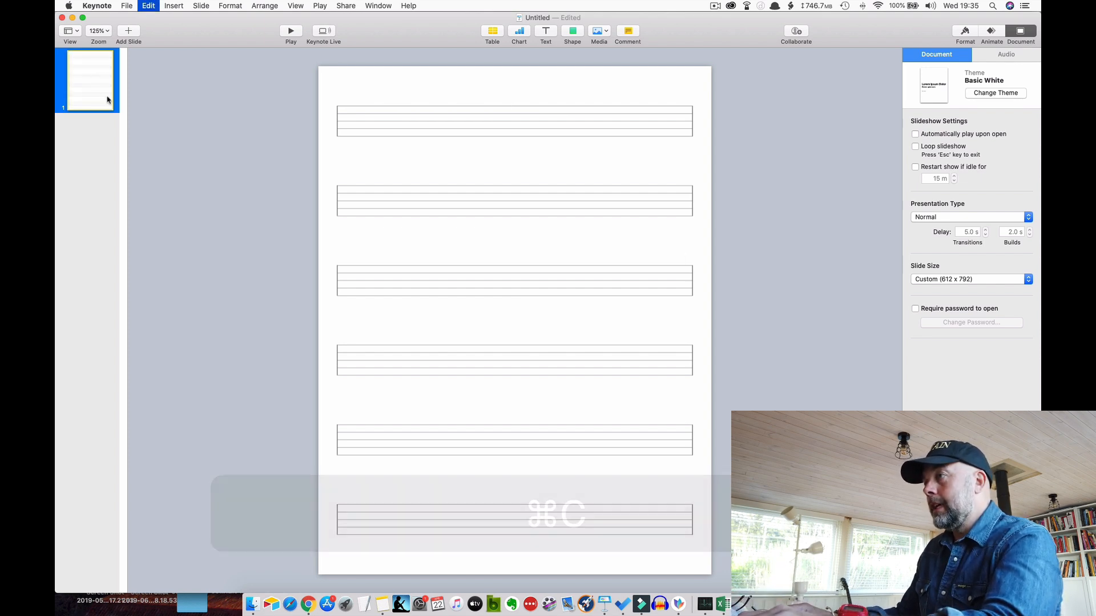
{"action": "key", "text": "super+v"}
{"action": "key", "text": "super+v"}
{"action": "key", "text": "super+v"}
{"action": "key", "text": "super+v"}
{"action": "key", "text": "super+v"}
{"action": "key", "text": "super+v"}
{"action": "key", "text": "super+v"}
{"action": "key", "text": "super+v"}
{"action": "key", "text": "super+v"}
{"action": "key", "text": "super+v"}
{"action": "key", "text": "super+v"}
{"action": "key", "text": "super+v"}
{"action": "key", "text": "super+v"}
{"action": "key", "text": "super+v"}
{"action": "key", "text": "super+v"}
{"action": "key", "text": "super+v"}
{"action": "key", "text": "super+v"}
{"action": "key", "text": "super+v"}
{"action": "key", "text": "super+v"}
{"action": "key", "text": "super+v"}
{"action": "key", "text": "super+v"}
{"action": "key", "text": "super+v"}
{"action": "key", "text": "super+v"}
{"action": "key", "text": "super+v"}
{"action": "key", "text": "super+v"}
{"action": "key", "text": "super+v"}
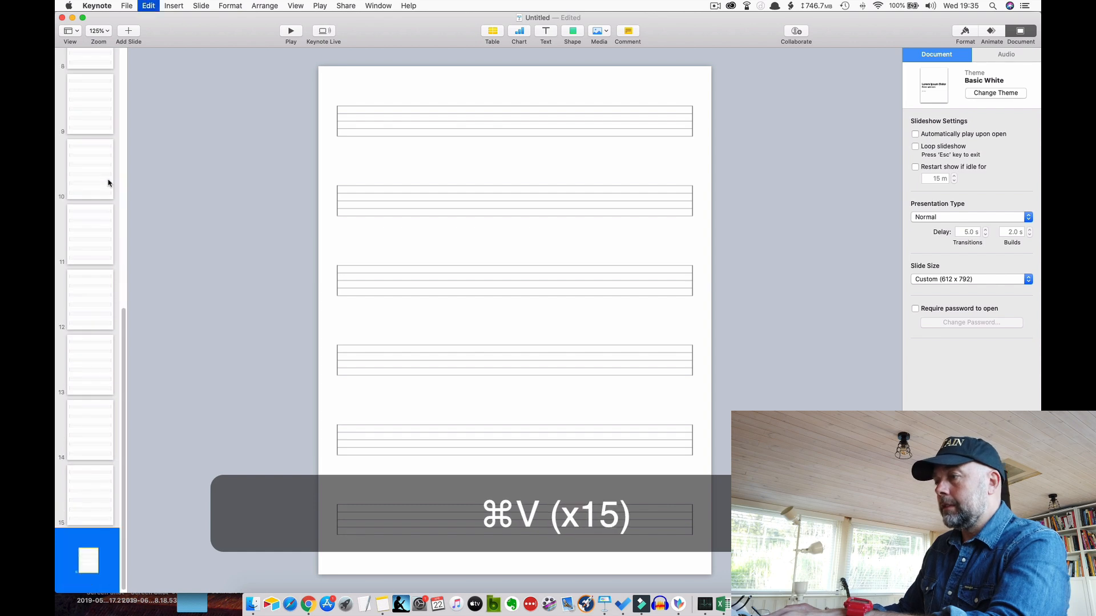
{"action": "key", "text": "super+v"}
{"action": "key", "text": "super+v"}
{"action": "key", "text": "super+v"}
{"action": "key", "text": "super+v"}
{"action": "key", "text": "super+v"}
{"action": "key", "text": "super+v"}
{"action": "key", "text": "super+v"}
{"action": "key", "text": "super+v"}
{"action": "key", "text": "super+v"}
{"action": "key", "text": "super+v"}
{"action": "key", "text": "super+v"}
{"action": "key", "text": "super+v"}
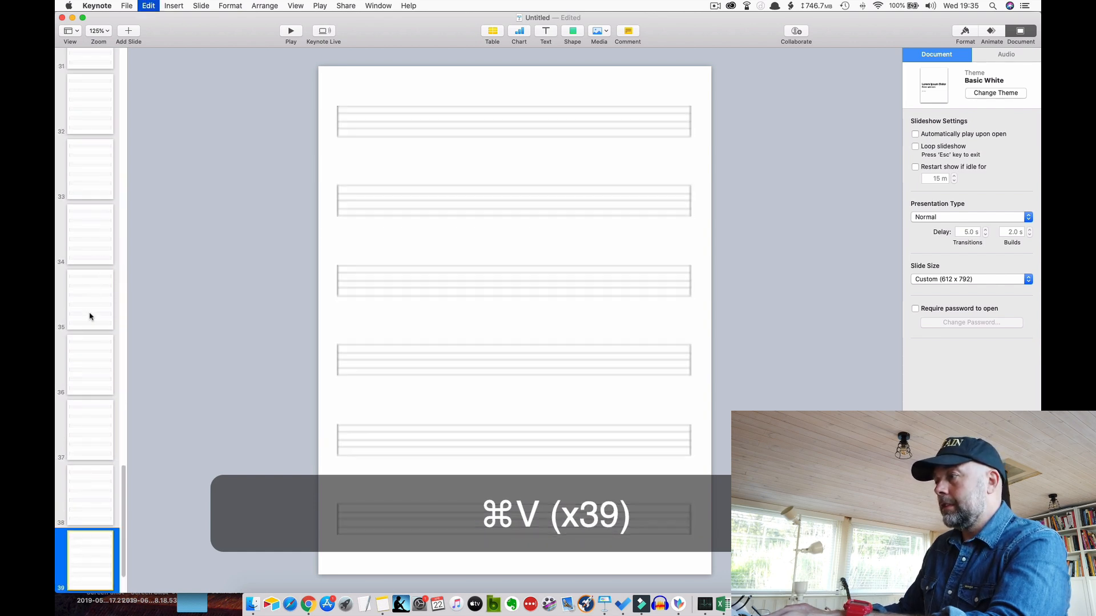
{"action": "key", "text": "super+v"}
{"action": "key", "text": "super+v"}
{"action": "key", "text": "super+v"}
{"action": "key", "text": "super+v"}
{"action": "key", "text": "super+v"}
{"action": "key", "text": "super+v"}
{"action": "key", "text": "super+v"}
{"action": "key", "text": "super+v"}
{"action": "key", "text": "super+v"}
{"action": "key", "text": "super+v"}
{"action": "key", "text": "super+v"}
{"action": "key", "text": "super+v"}
{"action": "key", "text": "super+v"}
{"action": "key", "text": "super+v"}
{"action": "key", "text": "super+v"}
{"action": "key", "text": "super+v"}
{"action": "key", "text": "super+v"}
{"action": "key", "text": "super+v"}
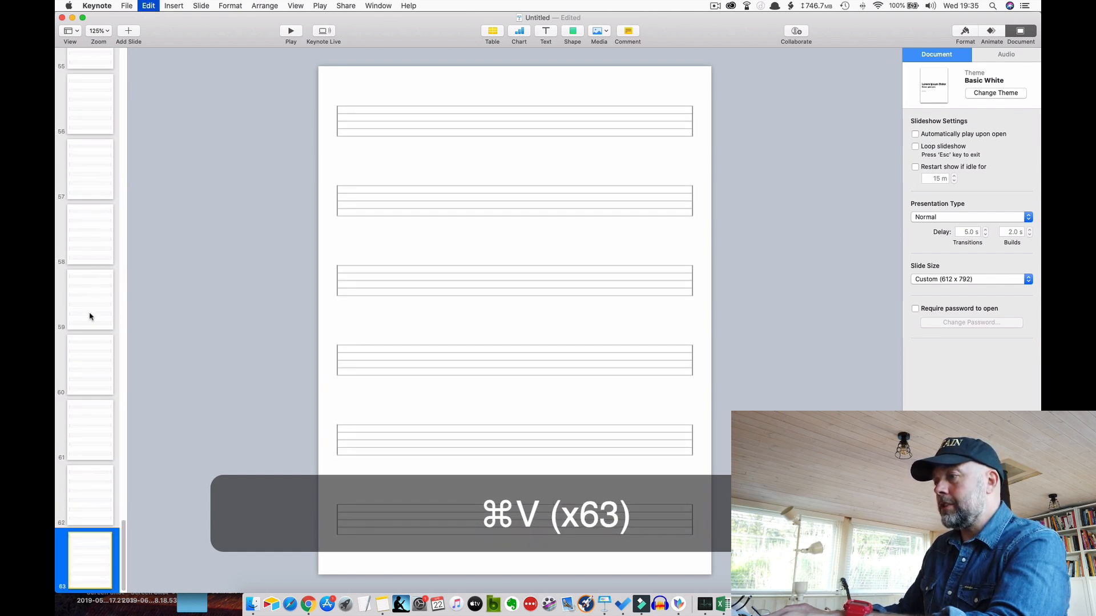
{"action": "key", "text": "super+v"}
{"action": "key", "text": "super+v"}
{"action": "key", "text": "super+v"}
{"action": "key", "text": "super+v"}
{"action": "key", "text": "super+v"}
{"action": "key", "text": "super+v"}
{"action": "key", "text": "super+v"}
{"action": "key", "text": "super+v"}
{"action": "key", "text": "super+v"}
{"action": "key", "text": "super+v"}
{"action": "key", "text": "super+v"}
{"action": "key", "text": "super+v"}
{"action": "key", "text": "super+v"}
{"action": "key", "text": "super+v"}
{"action": "key", "text": "super+v"}
{"action": "key", "text": "super+v"}
{"action": "key", "text": "super+v"}
{"action": "key", "text": "super+v"}
{"action": "key", "text": "super+v"}
{"action": "key", "text": "super+v"}
{"action": "key", "text": "super+v"}
{"action": "key", "text": "super+v"}
{"action": "key", "text": "super+v"}
{"action": "key", "text": "super+v"}
{"action": "key", "text": "super+v"}
{"action": "key", "text": "super+v"}
{"action": "key", "text": "super+v"}
{"action": "key", "text": "super+v"}
{"action": "key", "text": "super+v"}
{"action": "key", "text": "super+v"}
{"action": "key", "text": "super+v"}
{"action": "key", "text": "super+v"}
{"action": "key", "text": "super+v"}
{"action": "key", "text": "super+v"}
{"action": "key", "text": "super+v"}
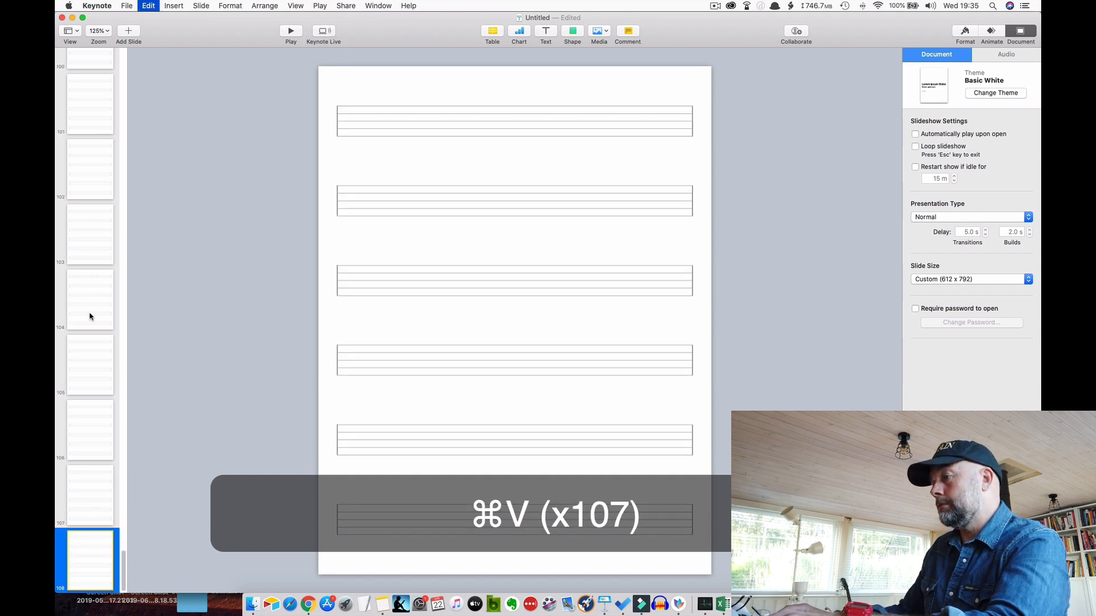
{"action": "key", "text": "super+v"}
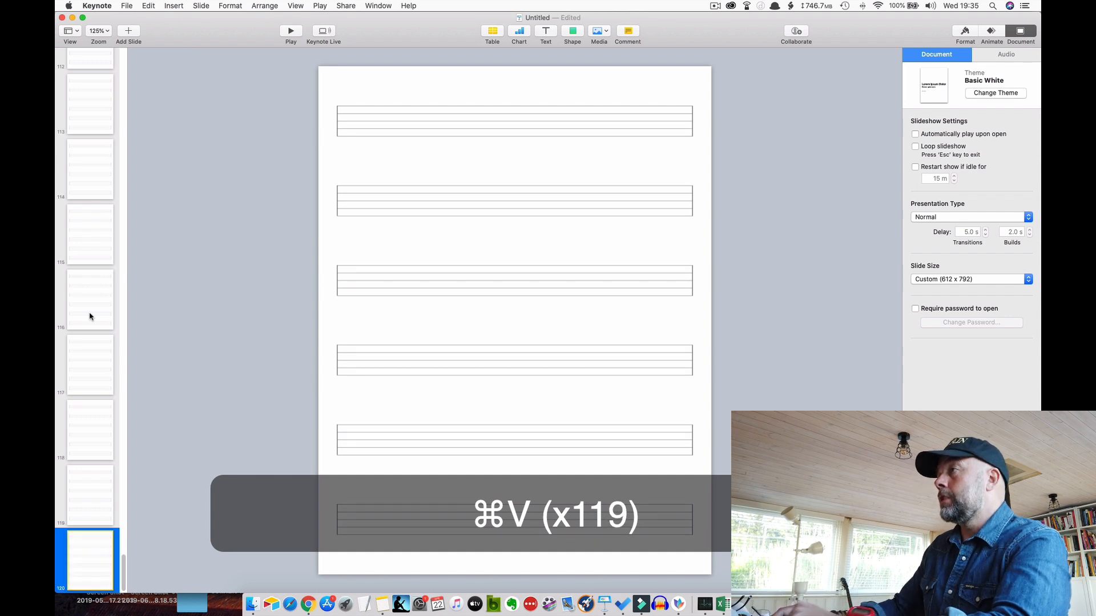
- Export the presentation as a PDF with Best image quality, proceeding past the export options
{"action": "left_click", "coordinate": [558, 17]}
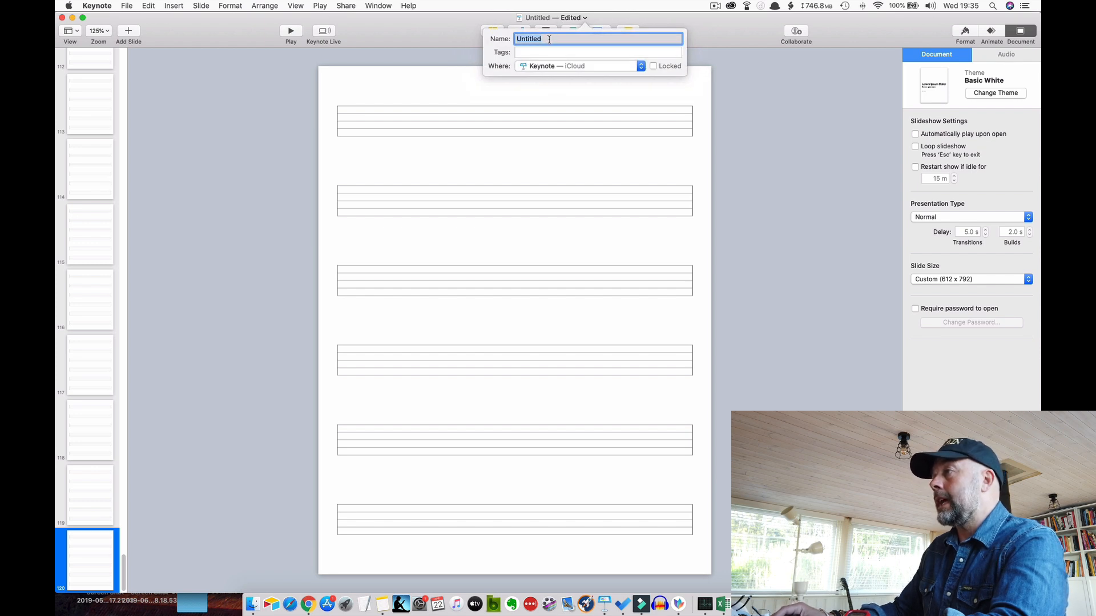
{"action": "left_click", "coordinate": [254, 85]}
{"action": "left_click", "coordinate": [128, 7]}
{"action": "mouse_move", "coordinate": [173, 114]}
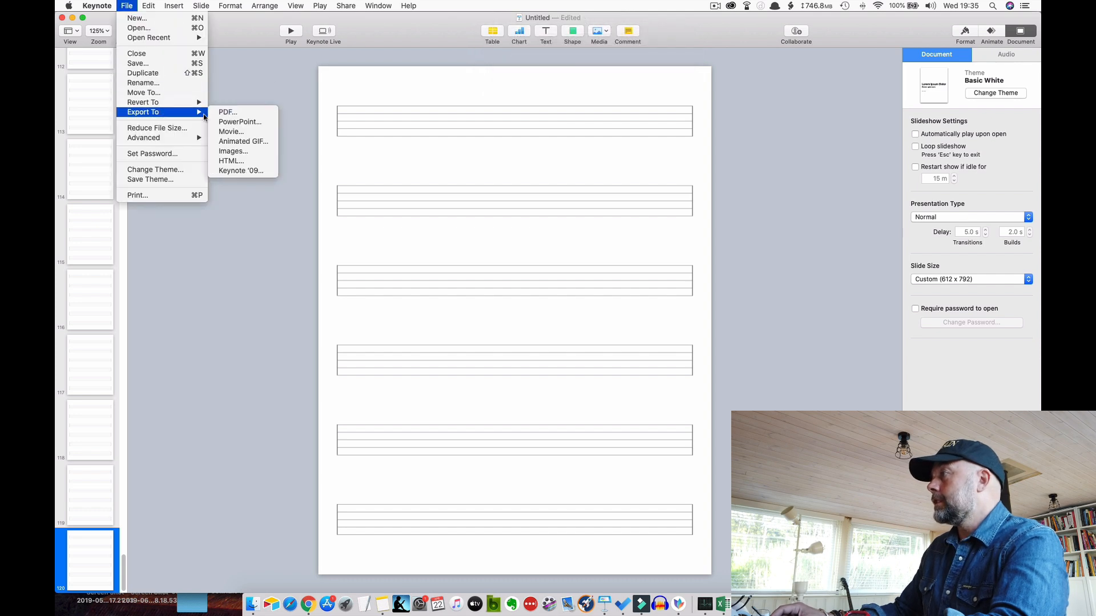
{"action": "left_click", "coordinate": [228, 114]}
{"action": "left_click", "coordinate": [680, 216]}
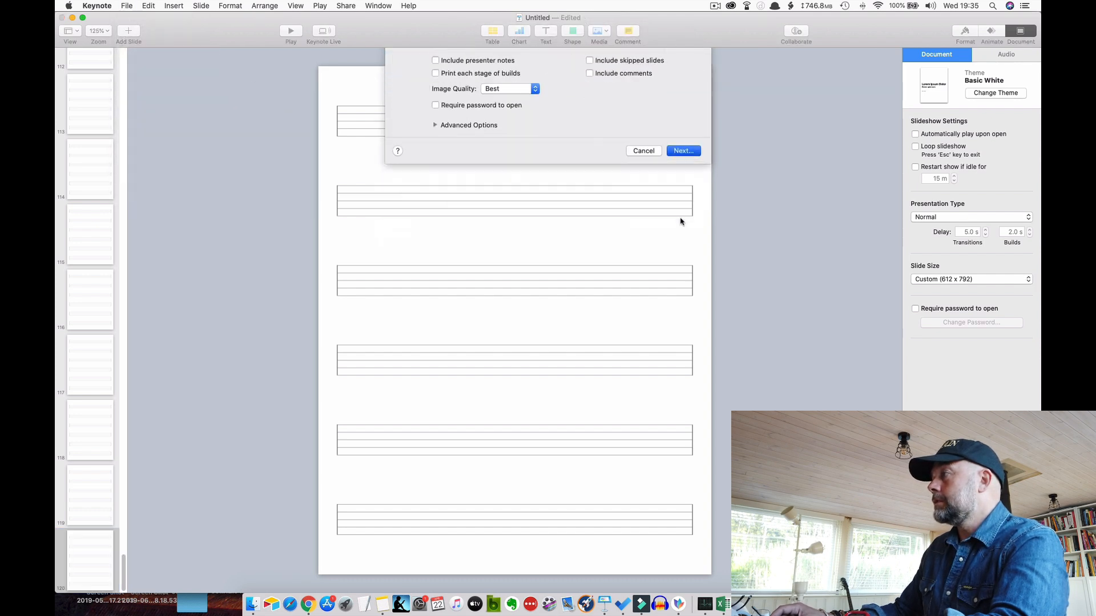